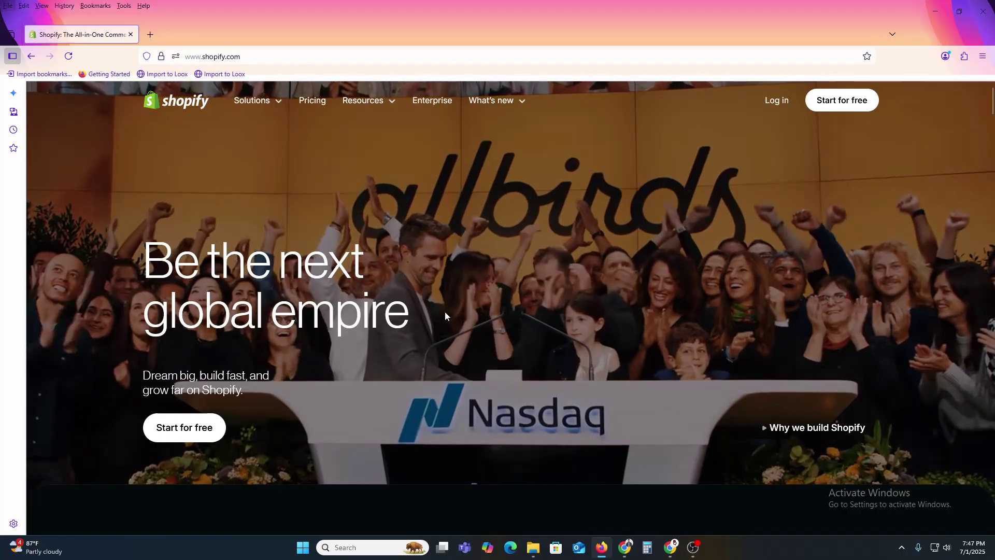
Step: Examine the sign-up options on Shopify's free-trial page and return to the homepage
scroll(248, 281, down, 2)
scroll(249, 281, up, 2)
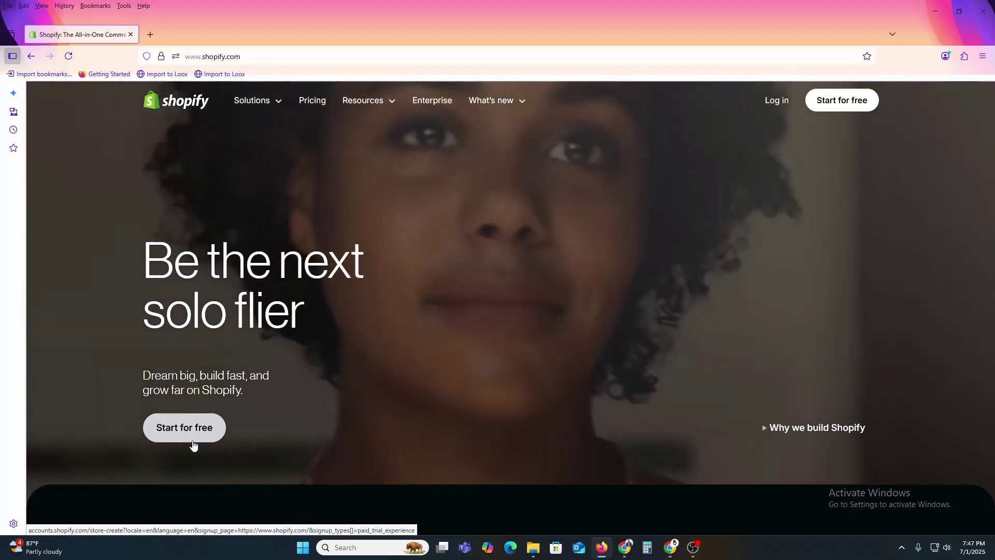
click(192, 442)
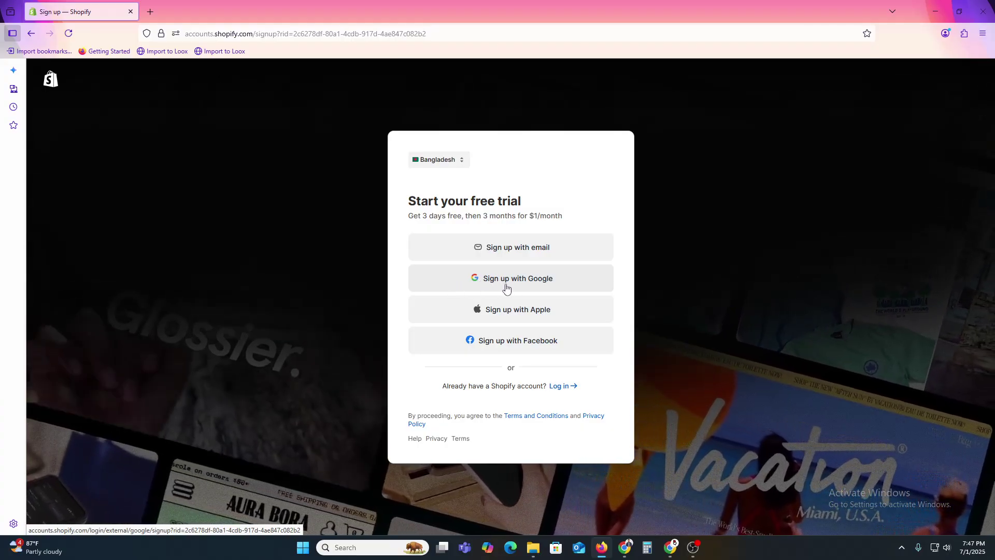
click(31, 33)
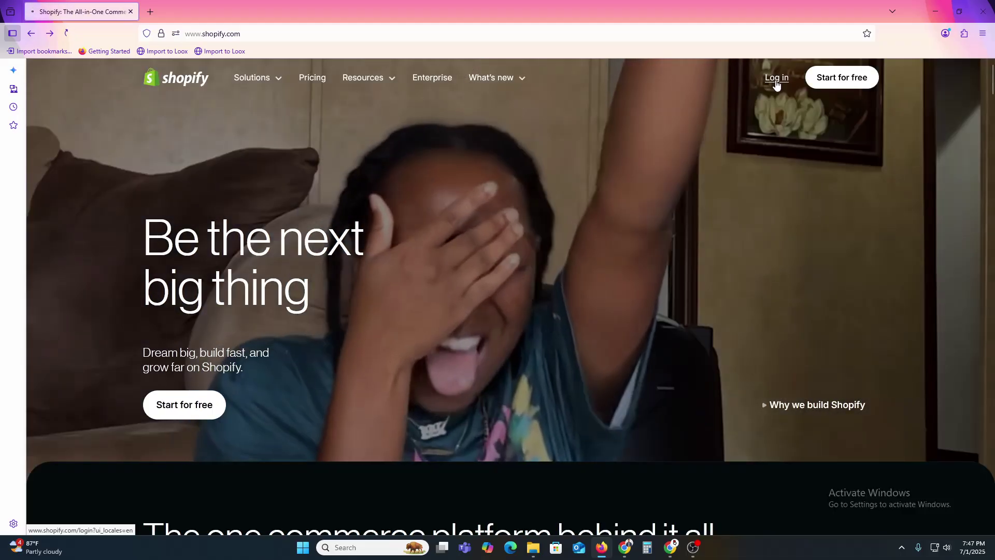
Step: Log in to the existing Shopify store and start adding a new product
click(775, 79)
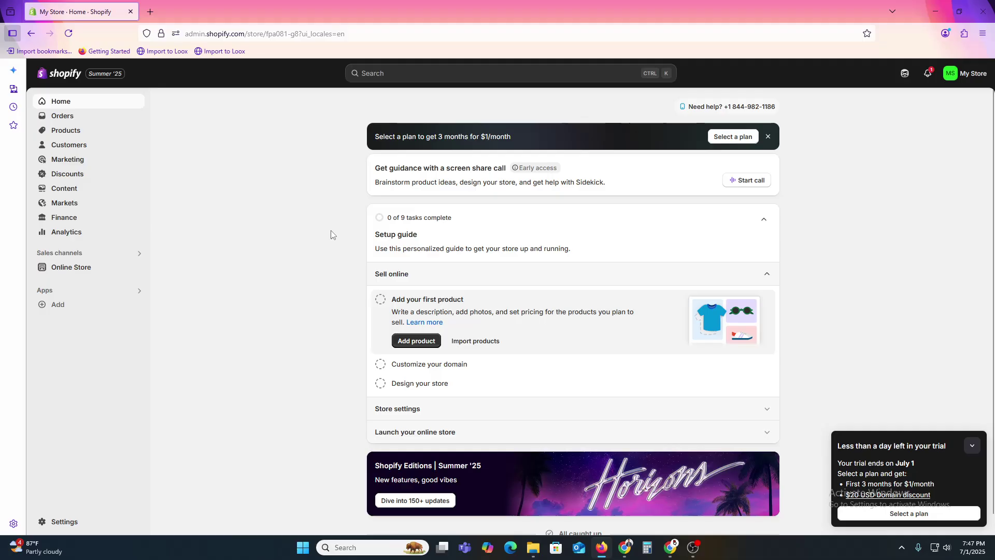
click(82, 136)
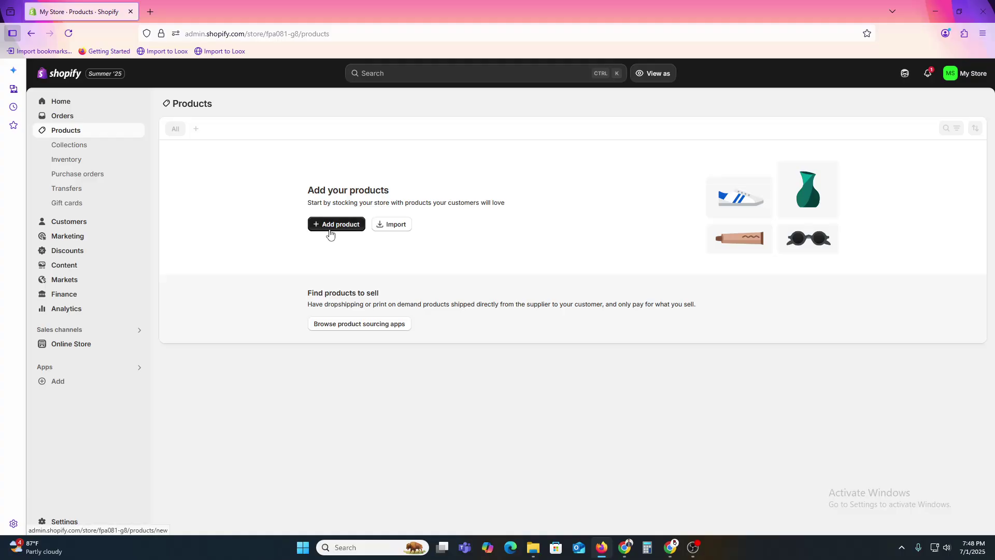
click(330, 227)
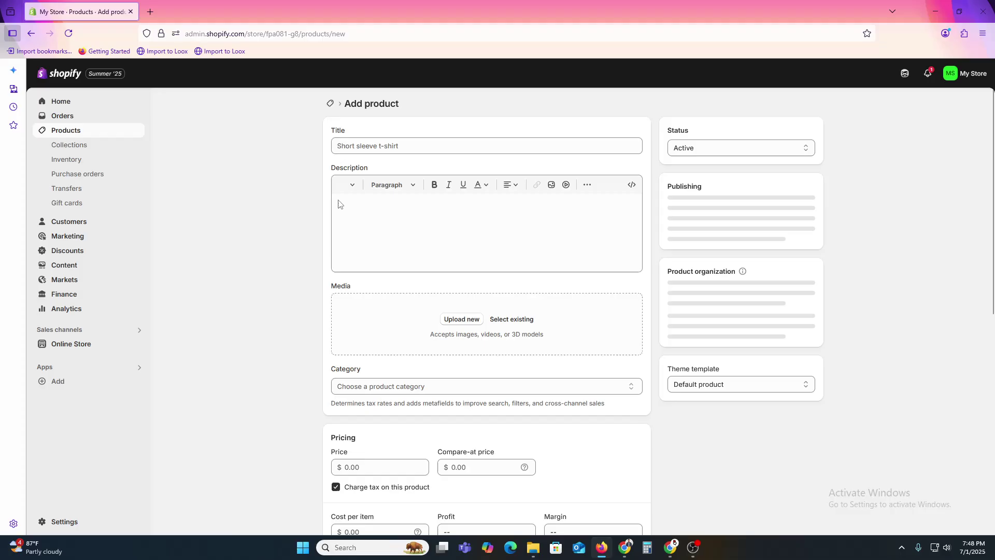
Step: Title the new product "Eco-Friendly Water Bottle"
click(371, 146)
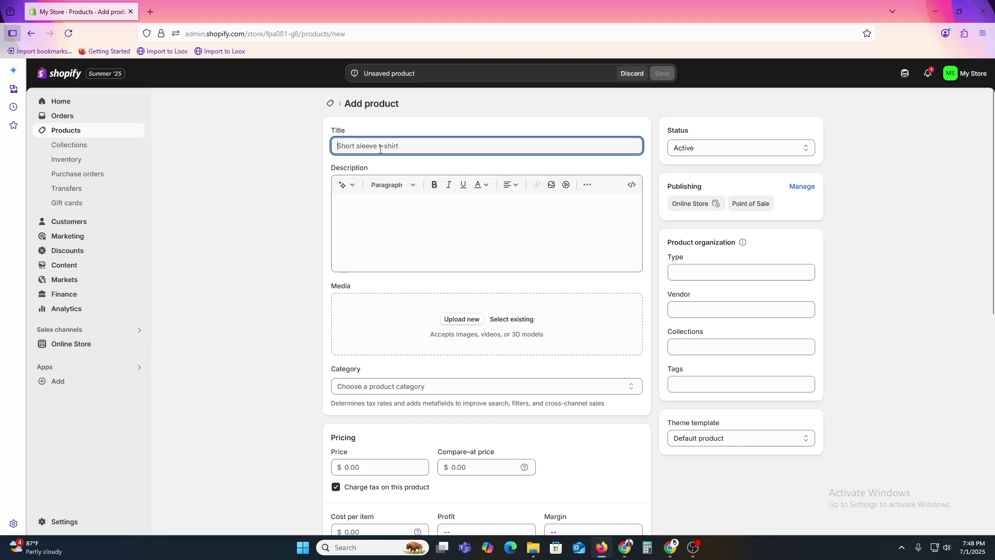
text(Ec)
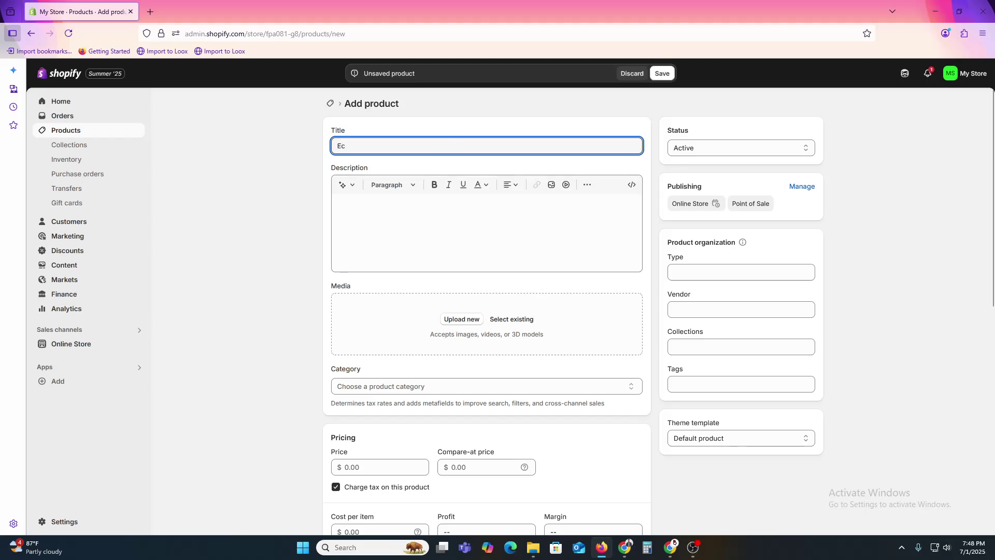
text(o-Friendly Water Bottle)
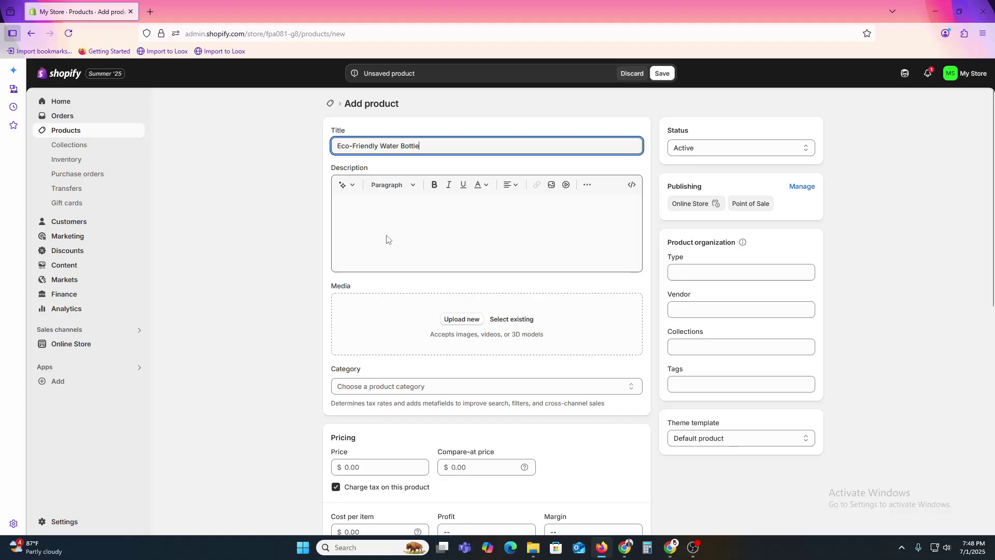
Step: Enter "Stainless Steel reusable bottle for outdoor use" as features and keywords for the AI-generated product description, correcting the misspelled "bootle"
click(407, 231)
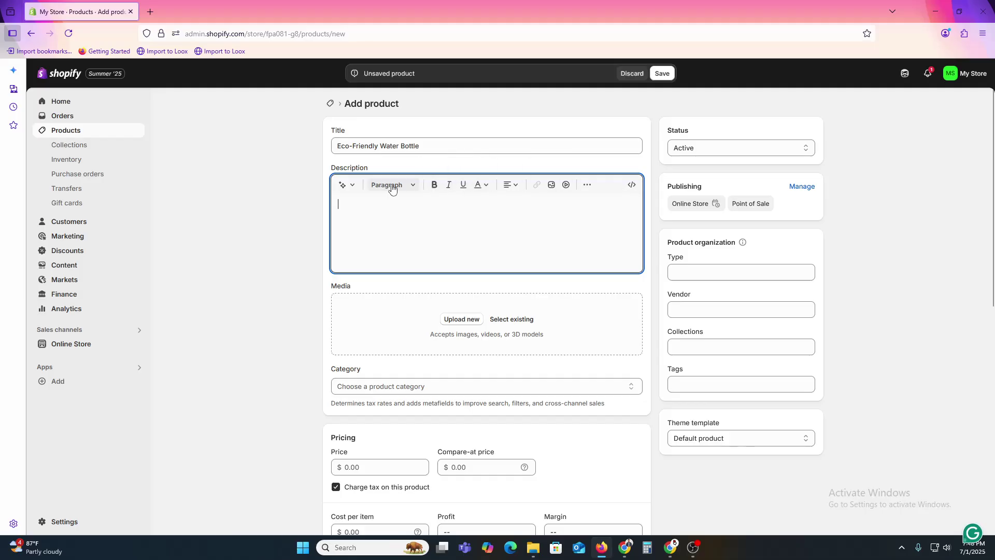
click(343, 188)
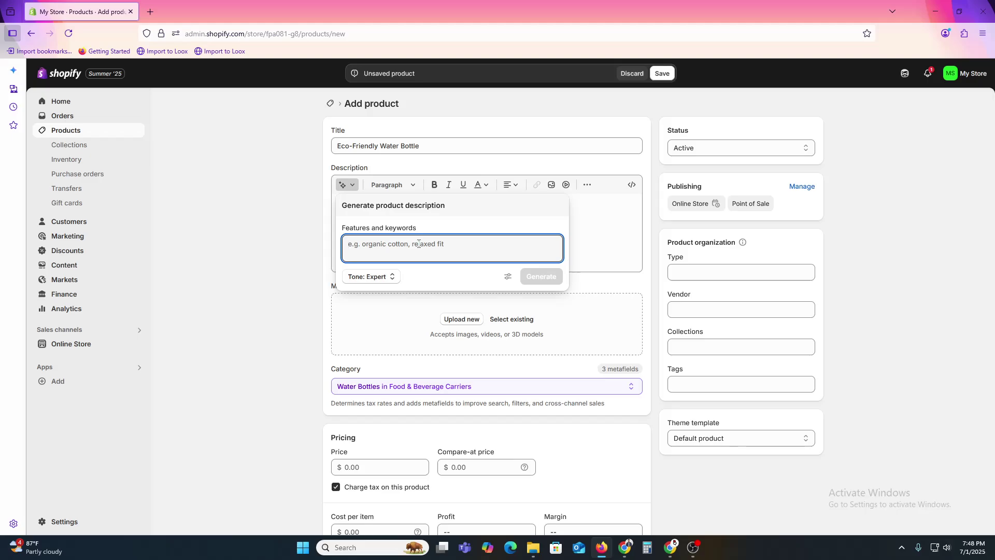
text(Stainless)
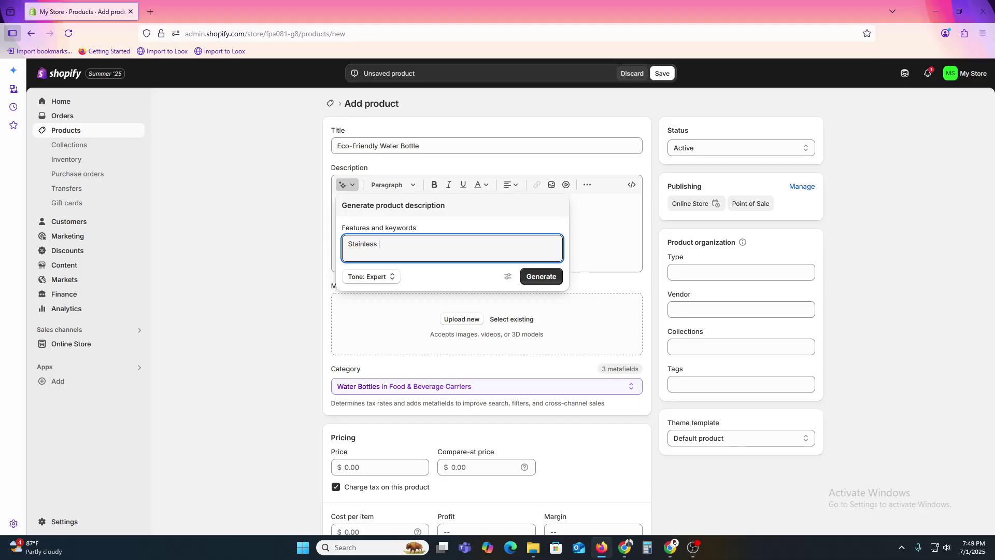
text( Steel reusable bootle for out)
text(door )
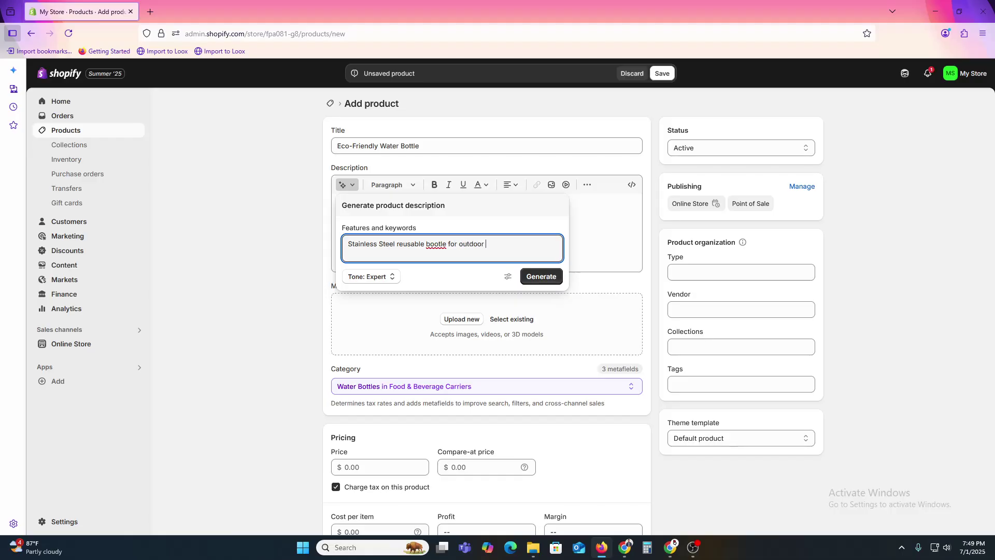
text(use)
right_click(430, 247)
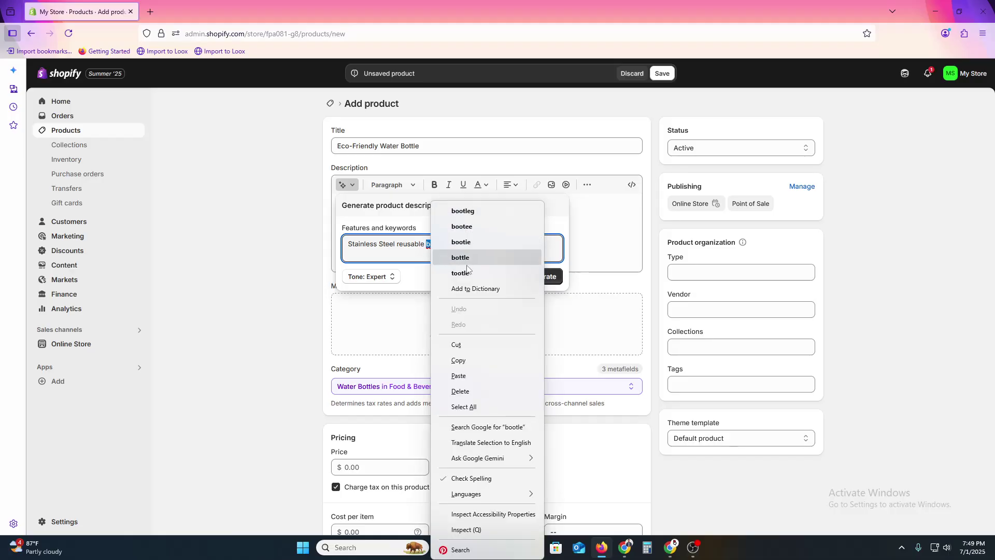
click(469, 259)
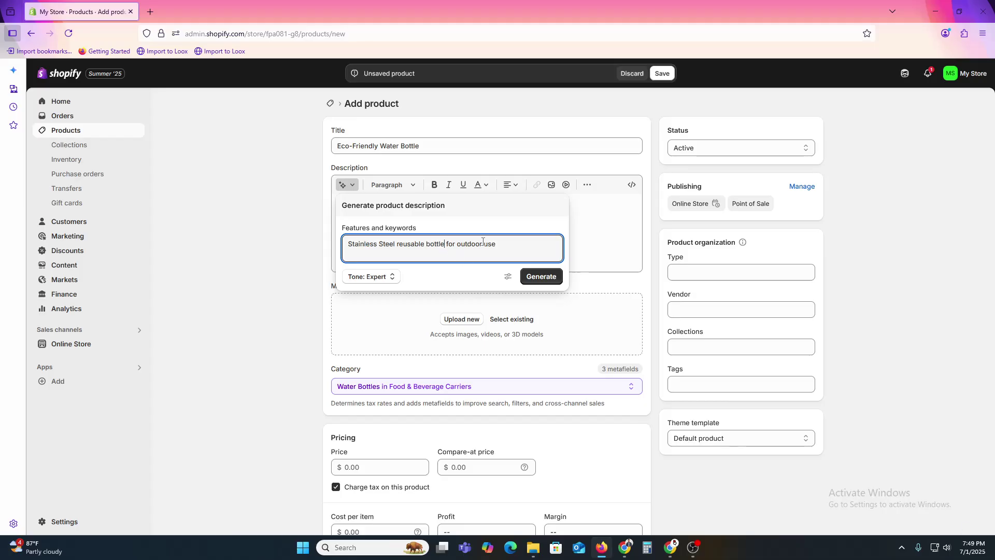
Step: Generate the product description in the Expert tone and keep the generated text
click(540, 277)
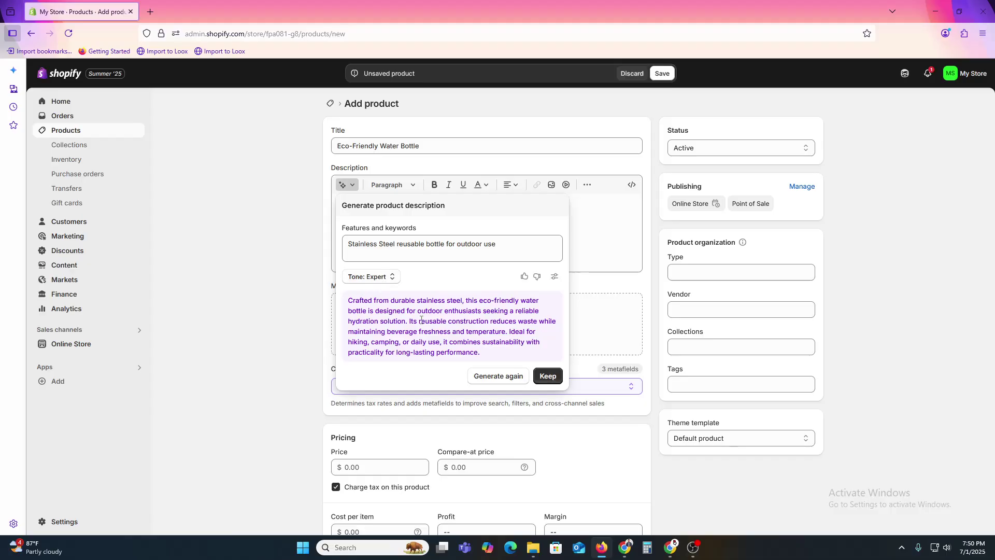
mouse_move(369, 309)
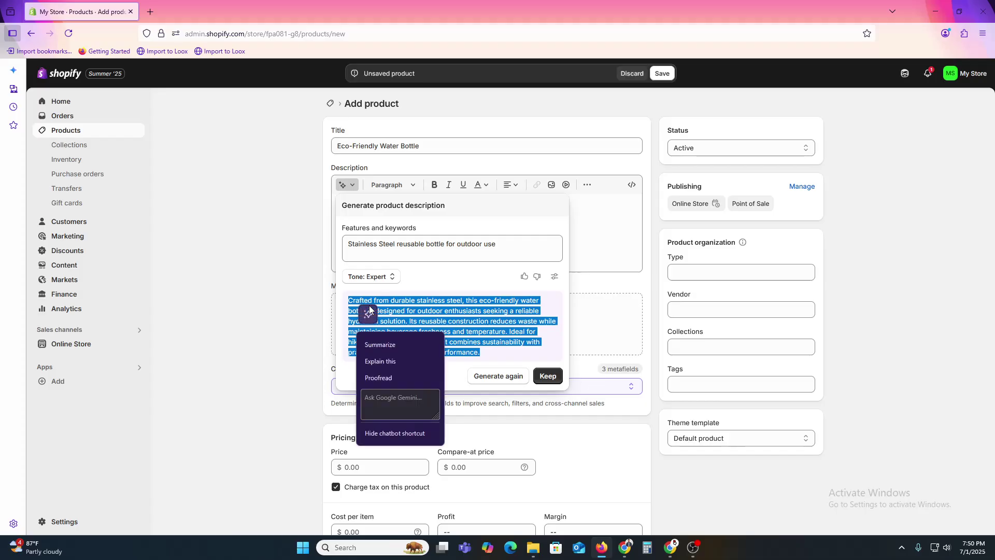
click(547, 375)
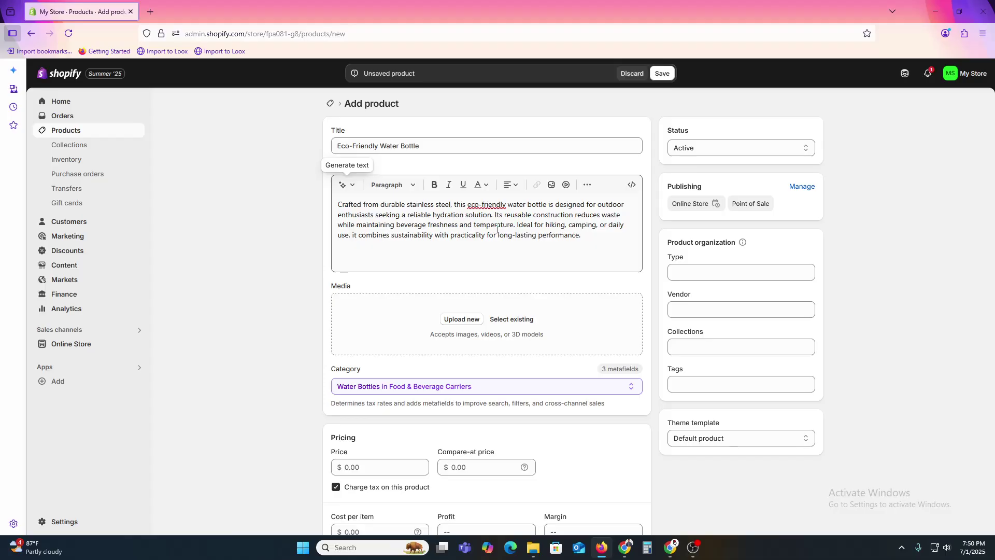
Step: Copy the full product title to the clipboard
scroll(512, 239, down, 1)
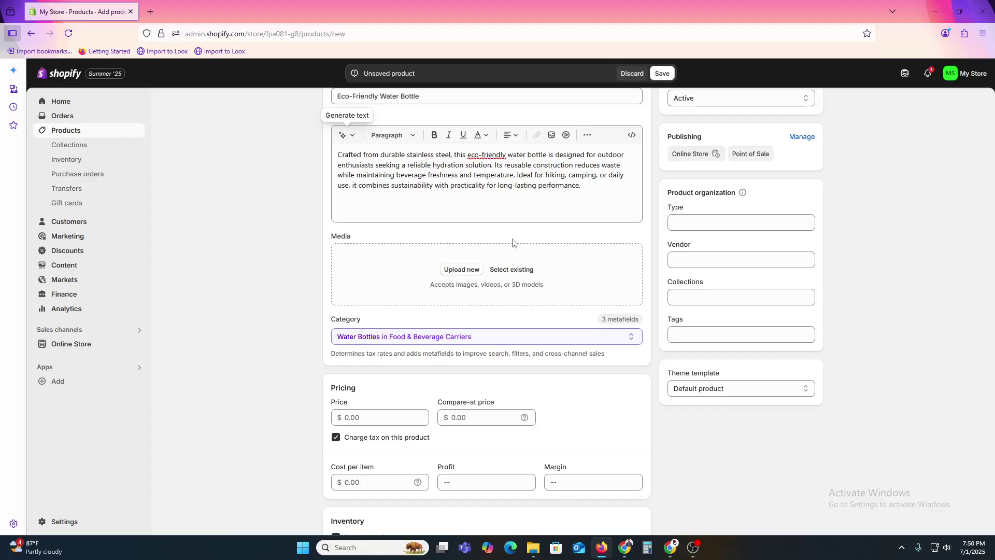
scroll(515, 243, up, 1)
click(385, 147)
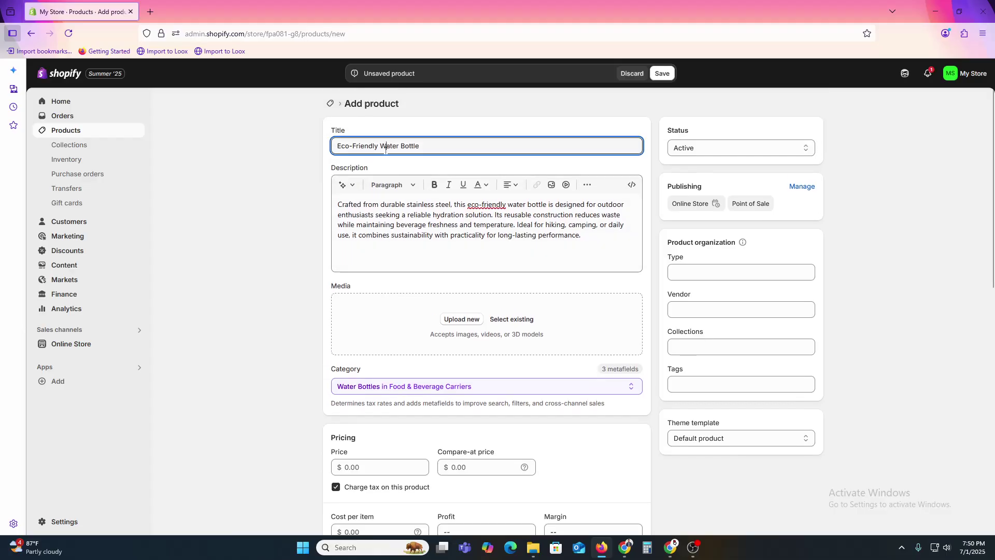
key(ctrl+a)
key(ctrl+c)
Step: Switch to a new Google Chrome window and go to the Canva home page
right_click(625, 548)
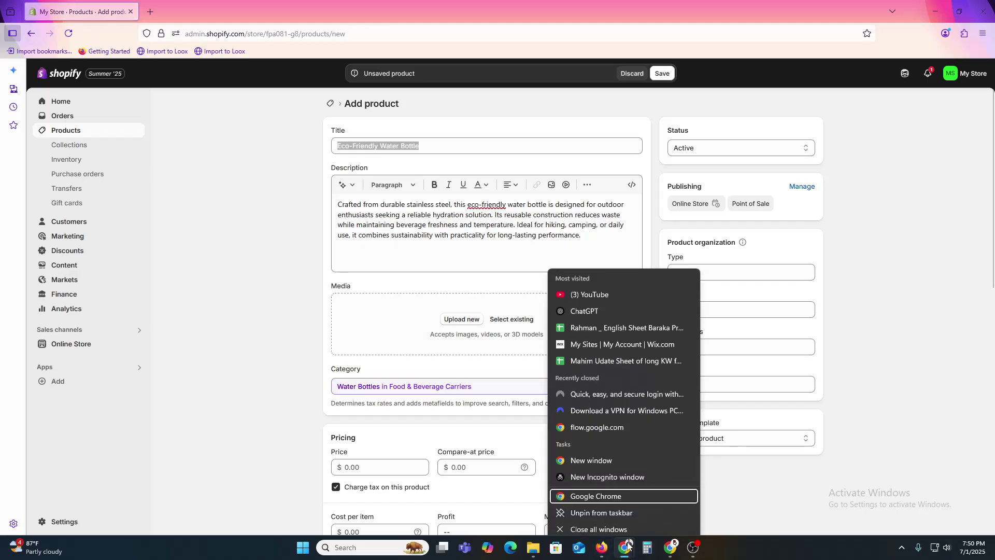
click(591, 450)
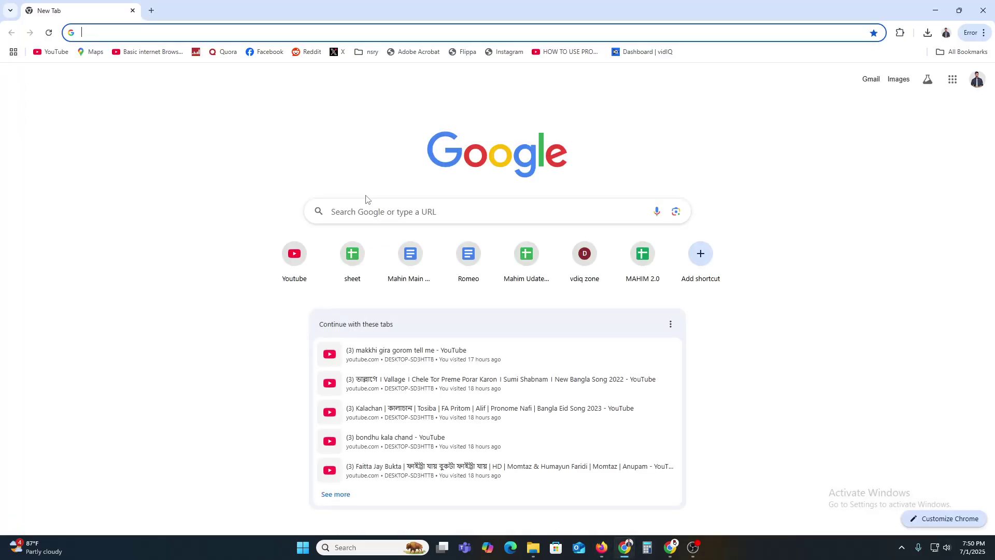
text(can)
key(Return)
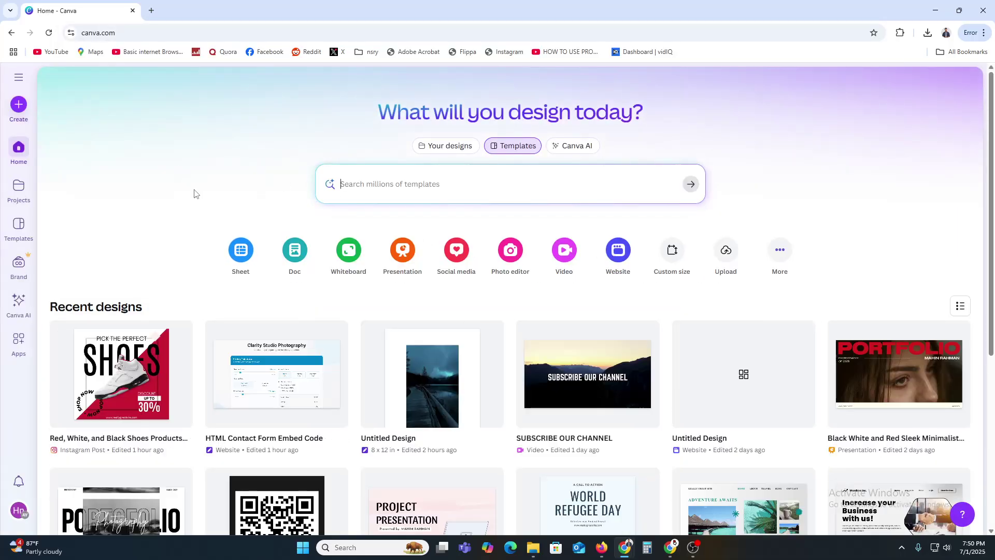
Step: Open the recent shoes design in its own tab, return to the Canva home page and search templates for "shopify product"
click(124, 376)
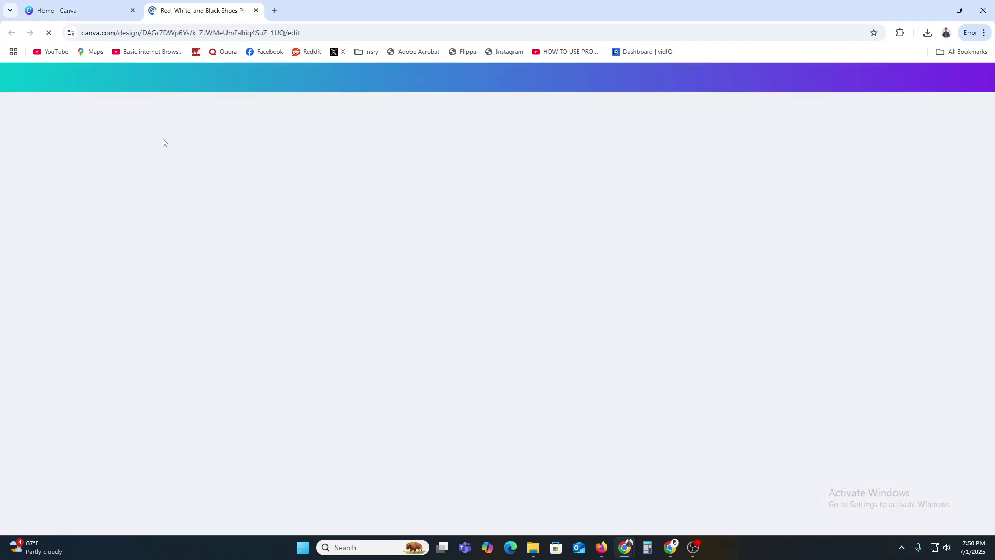
click(97, 6)
click(411, 184)
text(s)
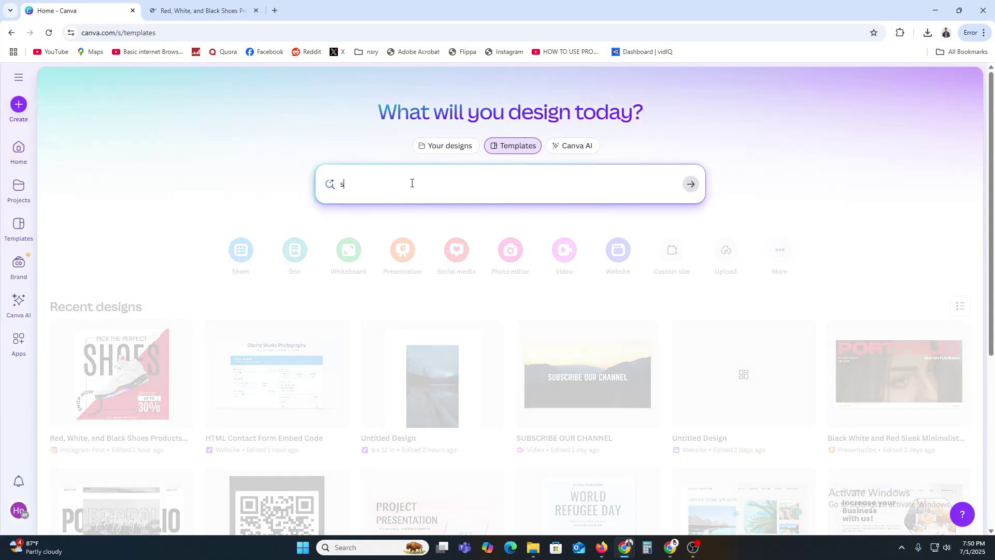
text(hopify product)
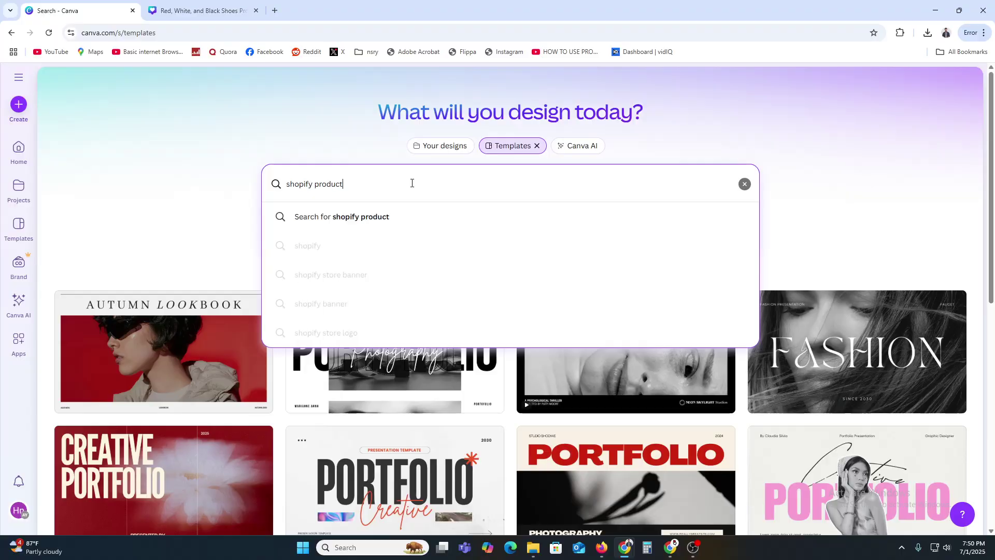
key(Return)
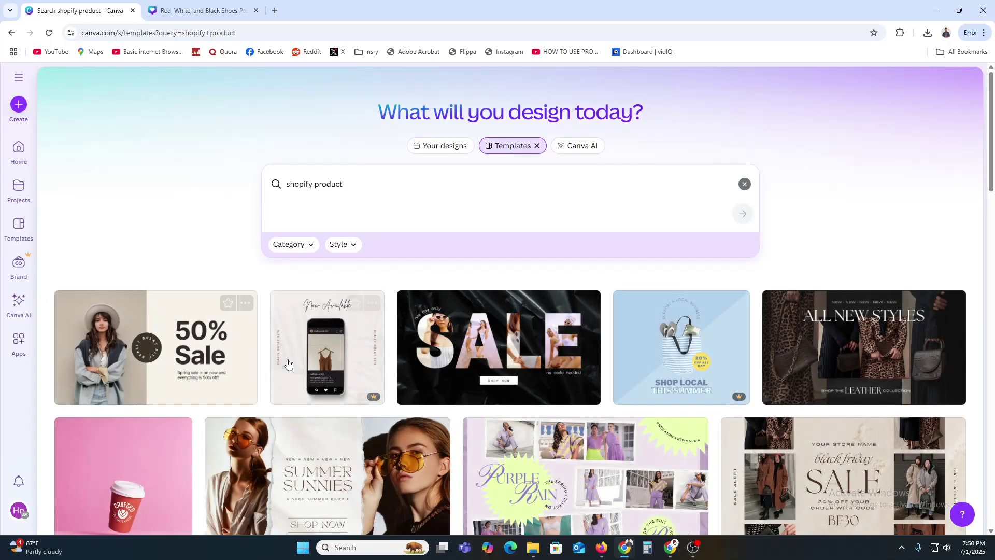
Step: Find the "Neutral Minimalist Elegant This Or That Instagram Post" template among the similar designs and open it for customizing
mouse_move(329, 356)
scroll(432, 425, down, 2)
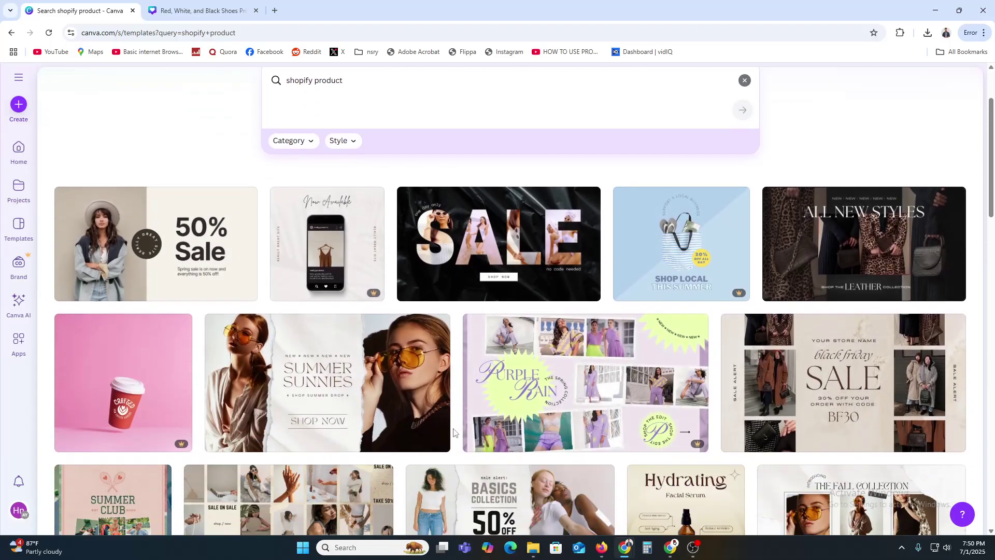
click(363, 272)
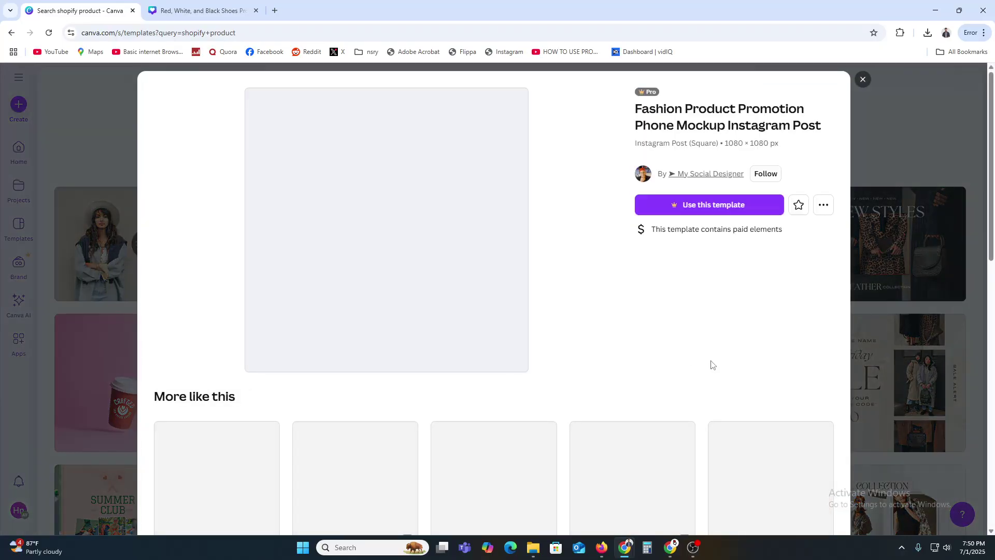
scroll(722, 207, down, 5)
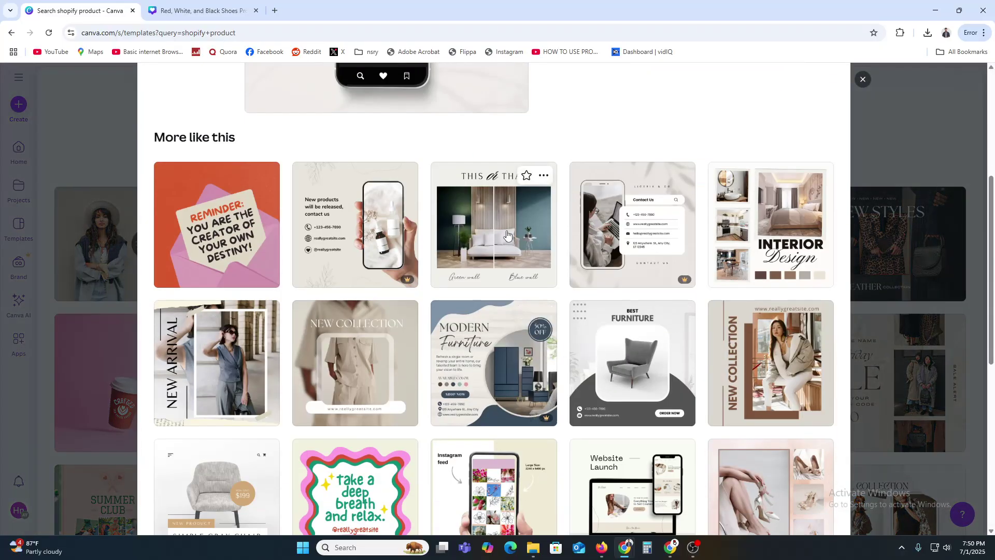
click(524, 217)
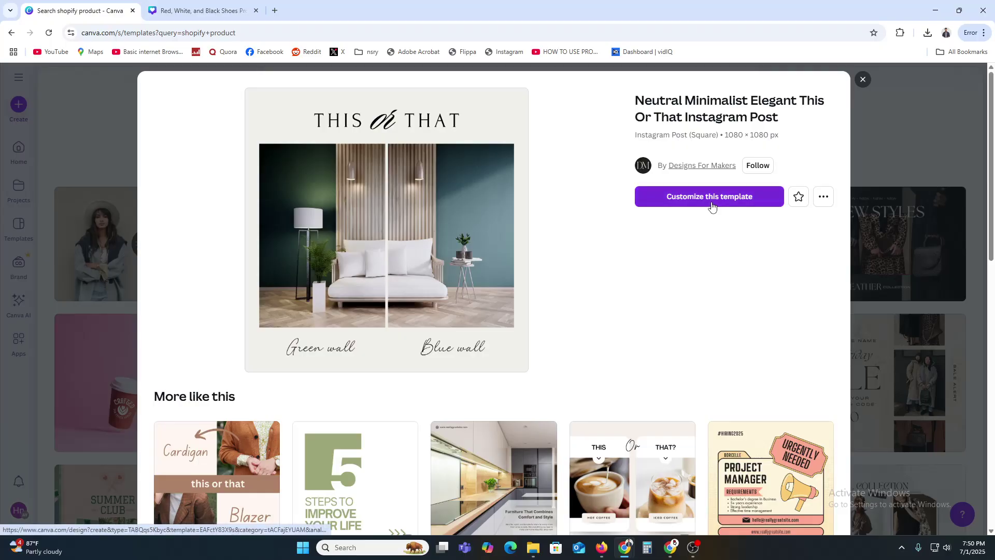
click(712, 205)
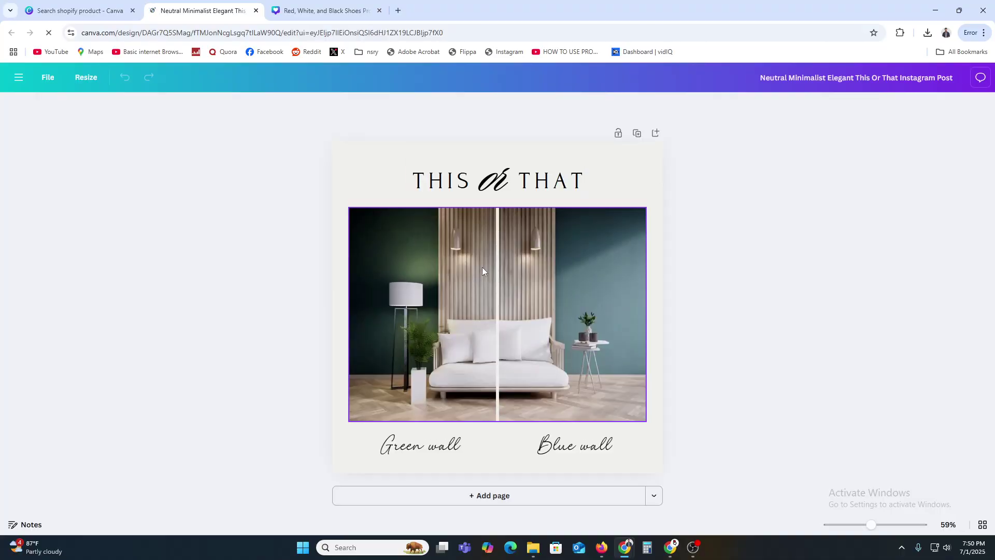
Step: Add a second page to the design and enter "Eco-Friendly Water Bottle" as the Magic Media image prompt
click(500, 494)
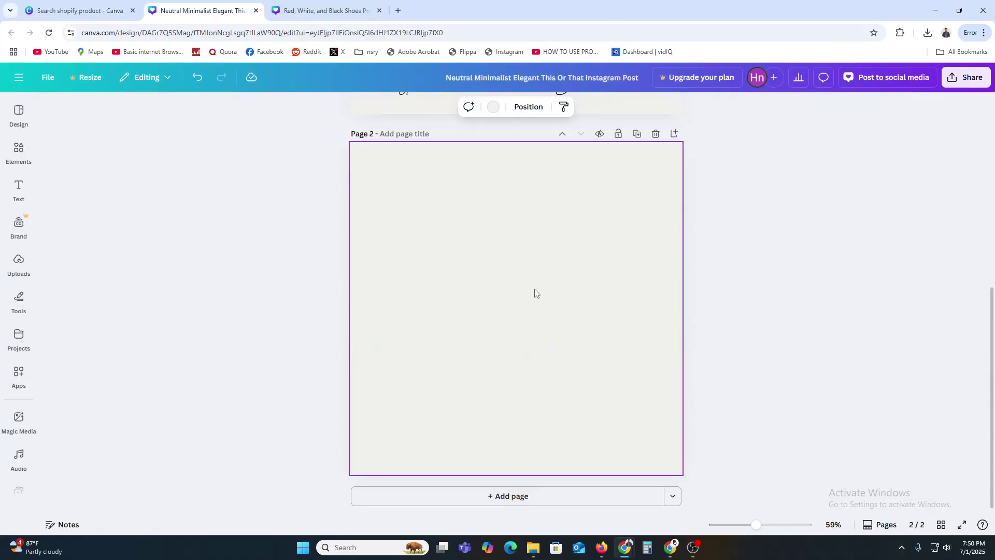
click(20, 419)
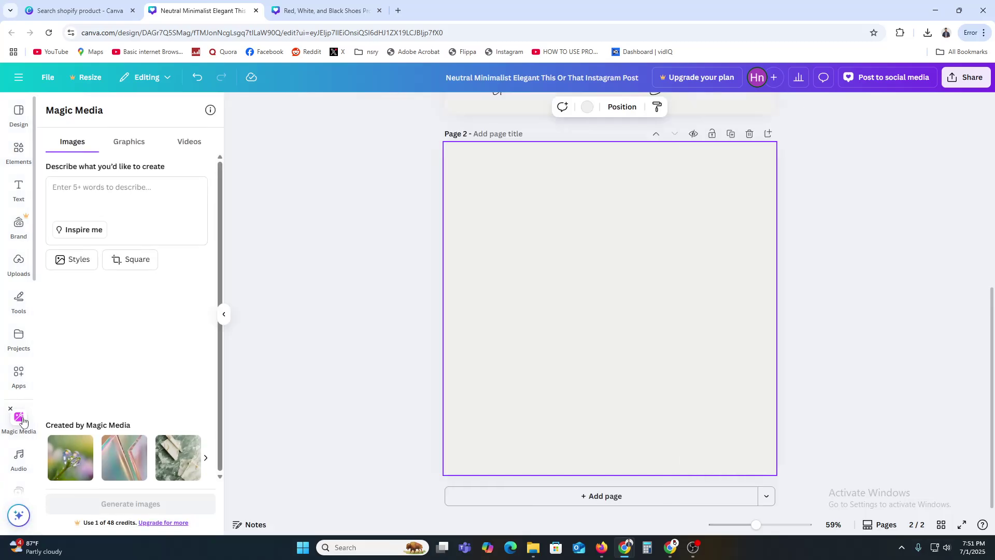
click(154, 186)
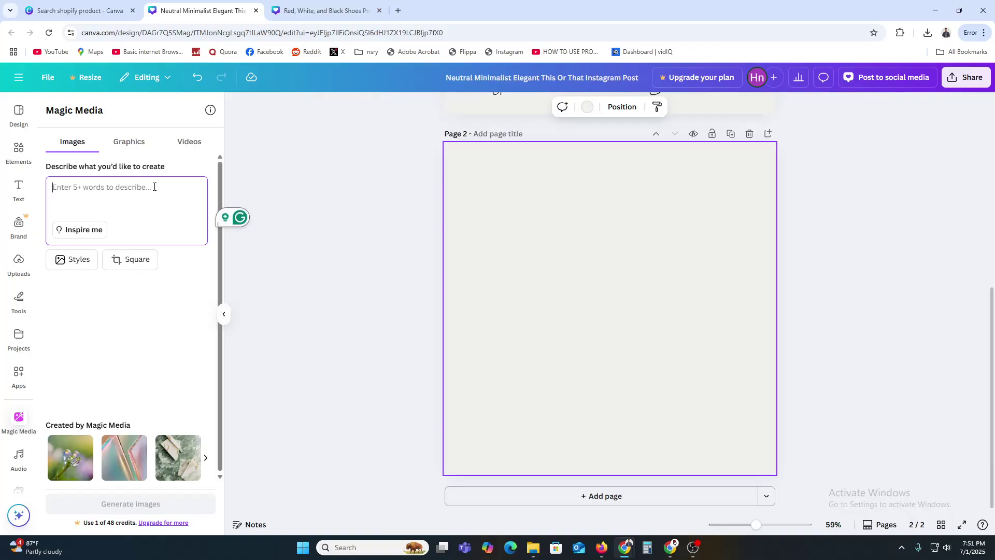
key(ctrl+v)
Step: Apply the Minimalist photography style and generate the water bottle images
click(66, 264)
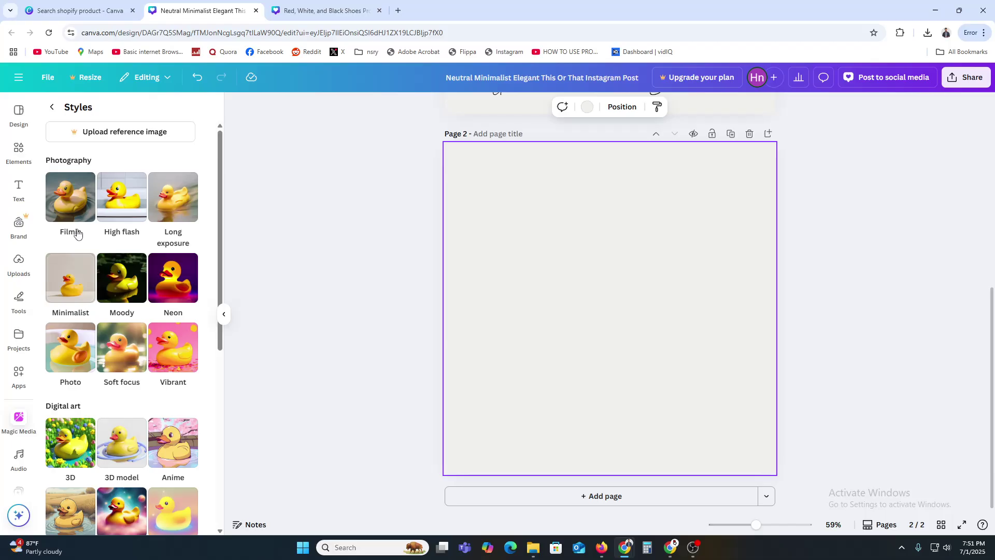
scroll(127, 401, down, 2)
scroll(127, 402, up, 2)
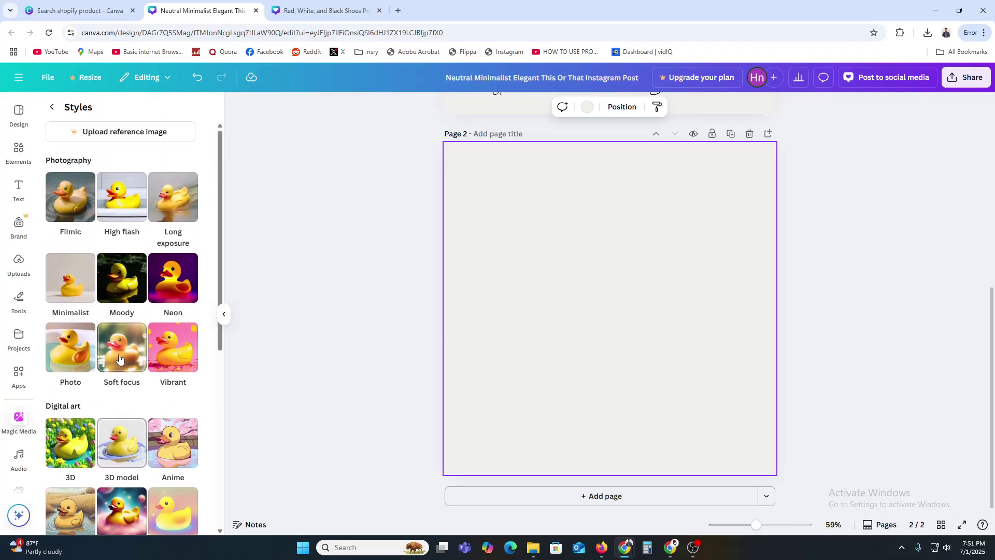
click(70, 277)
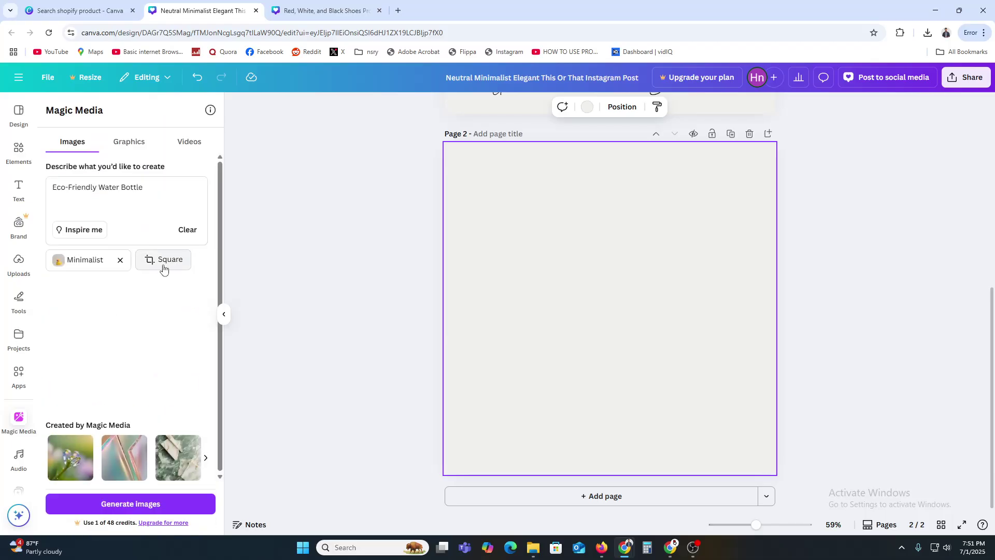
click(151, 505)
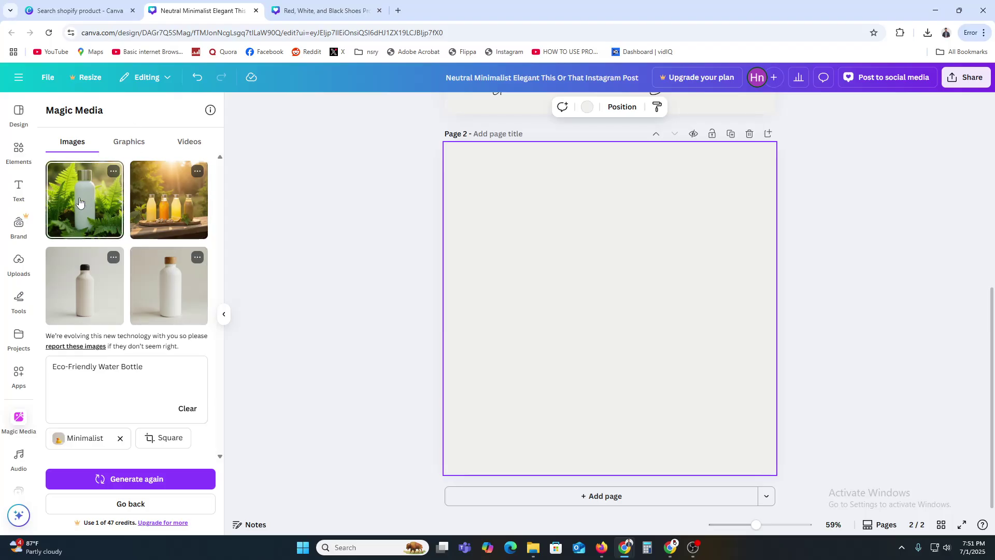
Step: Fill page 2 with the generated image of the white bottle standing among green ferns
drag(80, 202, 471, 261)
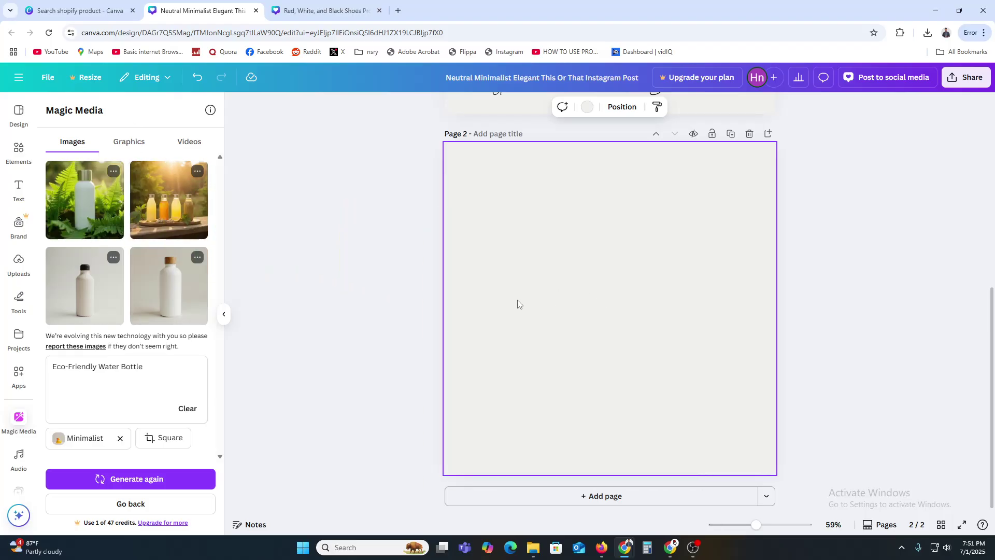
drag(86, 197, 473, 249)
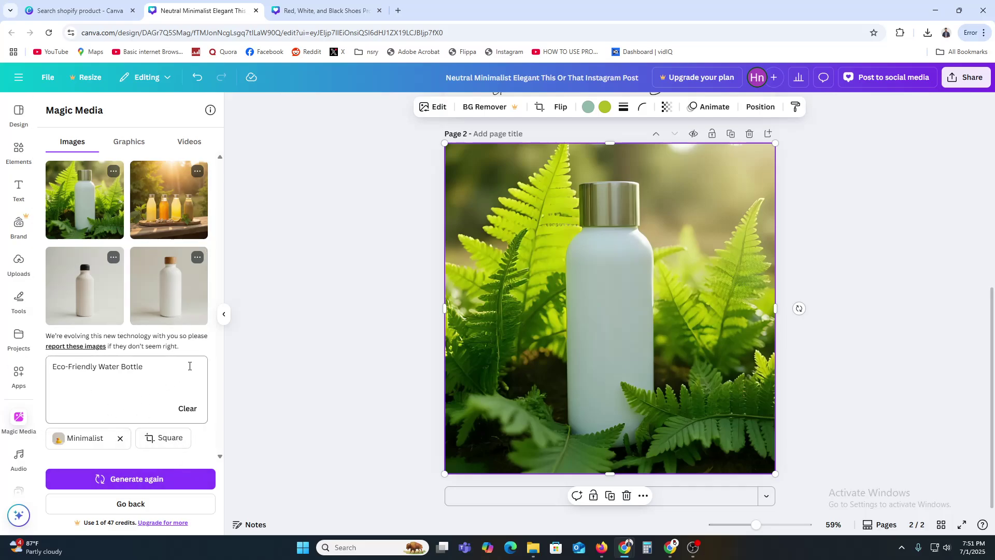
Step: Download only page 2 of the design as a PNG
click(965, 78)
click(807, 291)
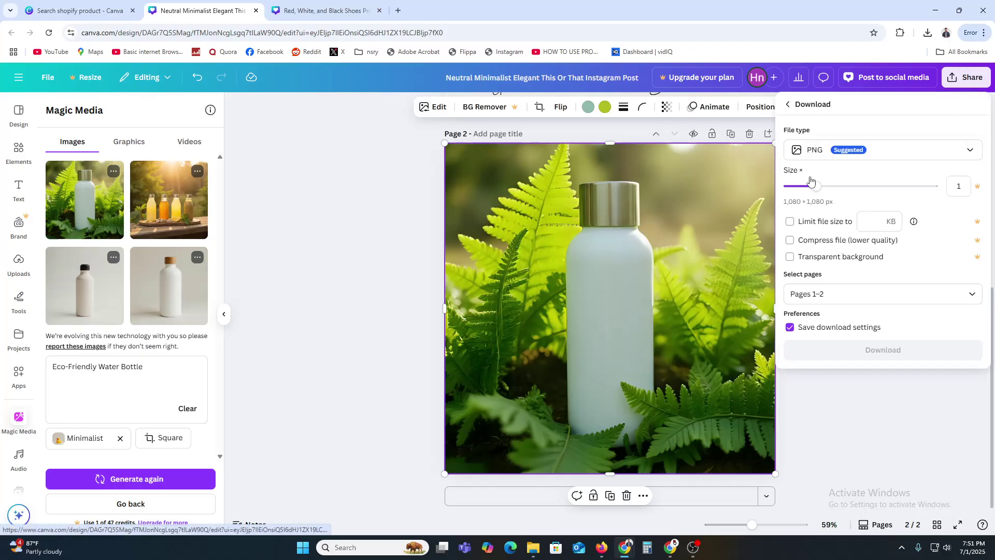
click(844, 293)
click(798, 364)
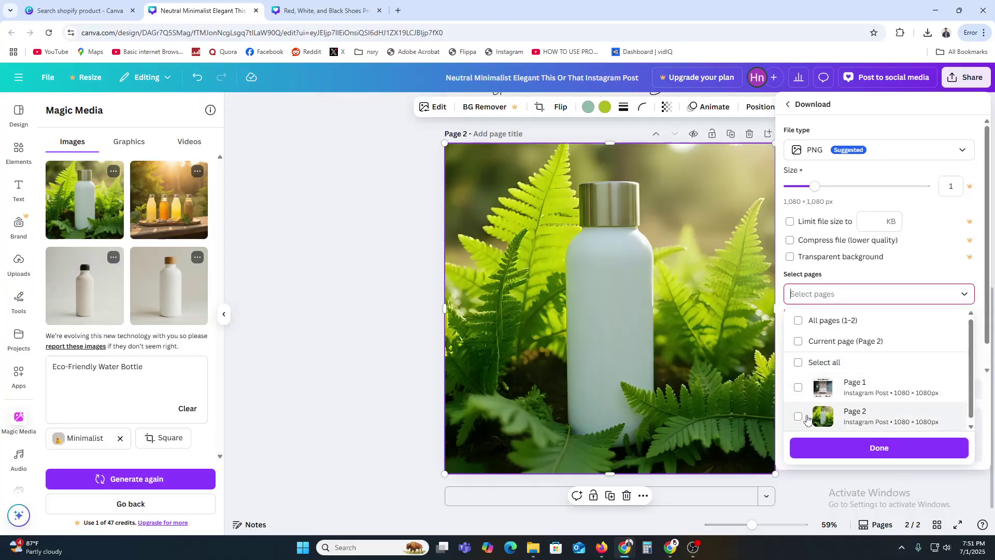
click(798, 418)
click(826, 448)
click(880, 355)
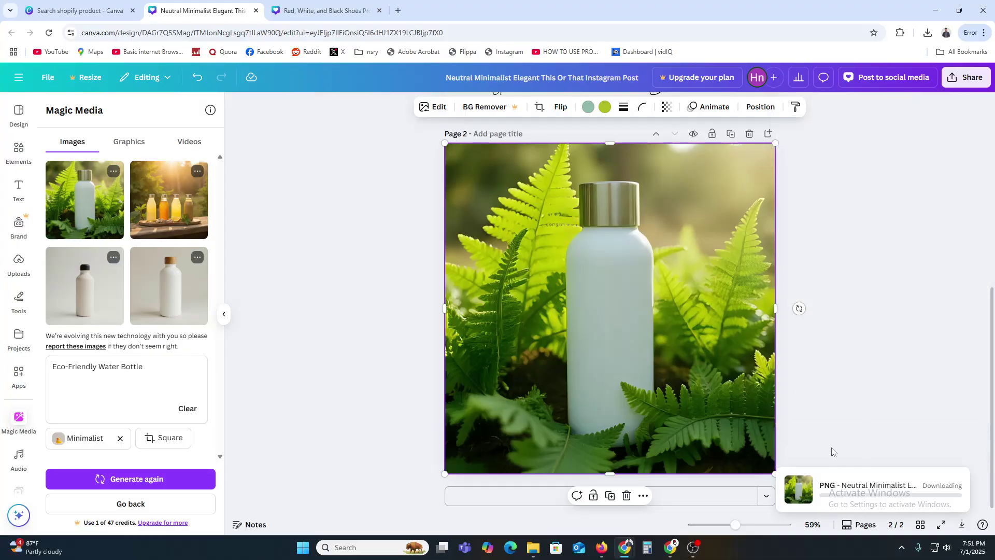
Step: Switch to the Shopify product form in Firefox and upload the downloaded bottle image as product media
click(601, 547)
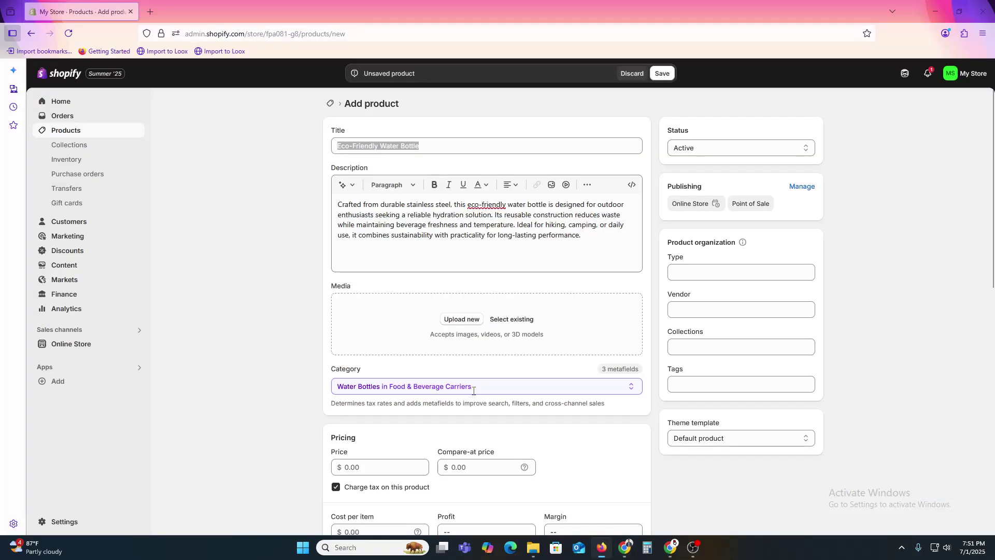
click(454, 318)
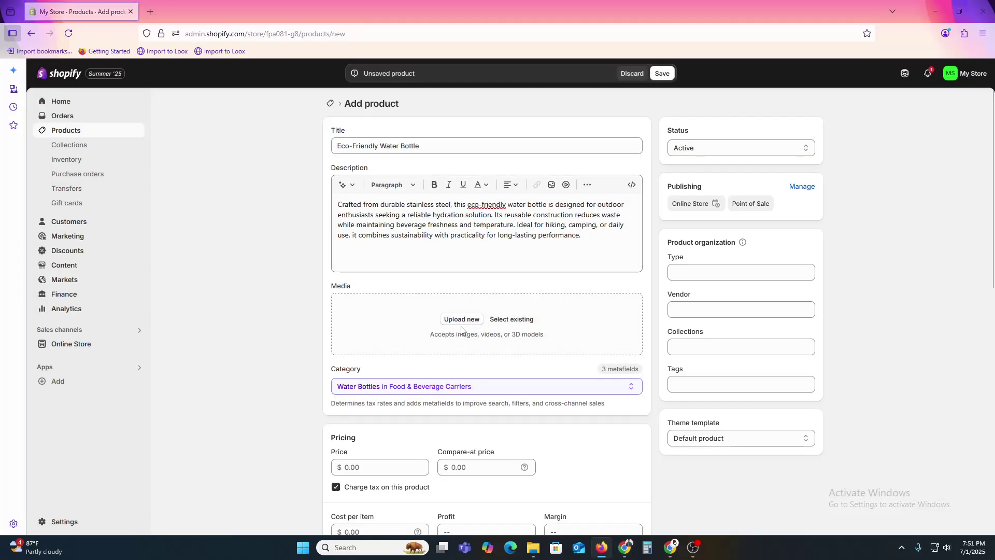
double_click(123, 97)
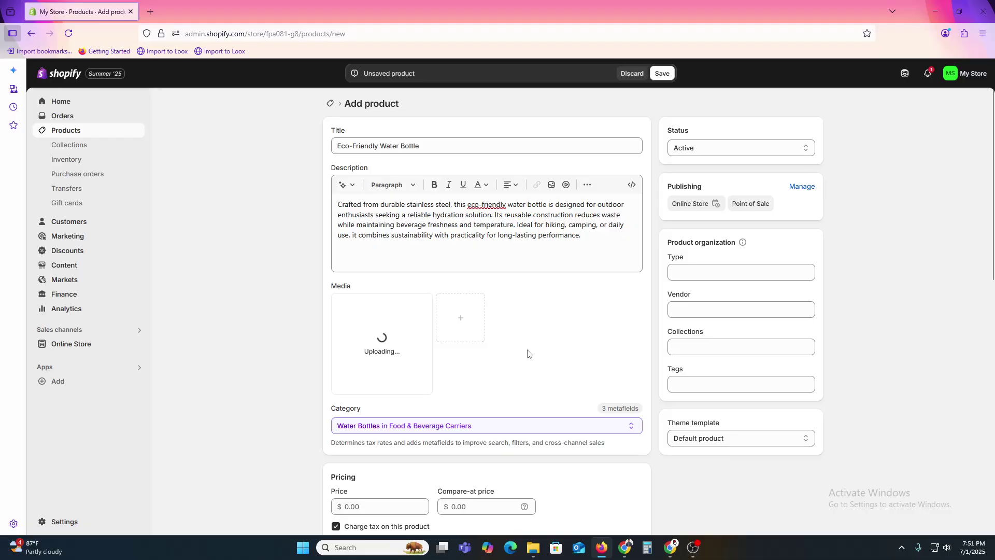
Step: Set the product price to $5.00 and turn off quantity tracking
scroll(528, 354, down, 1)
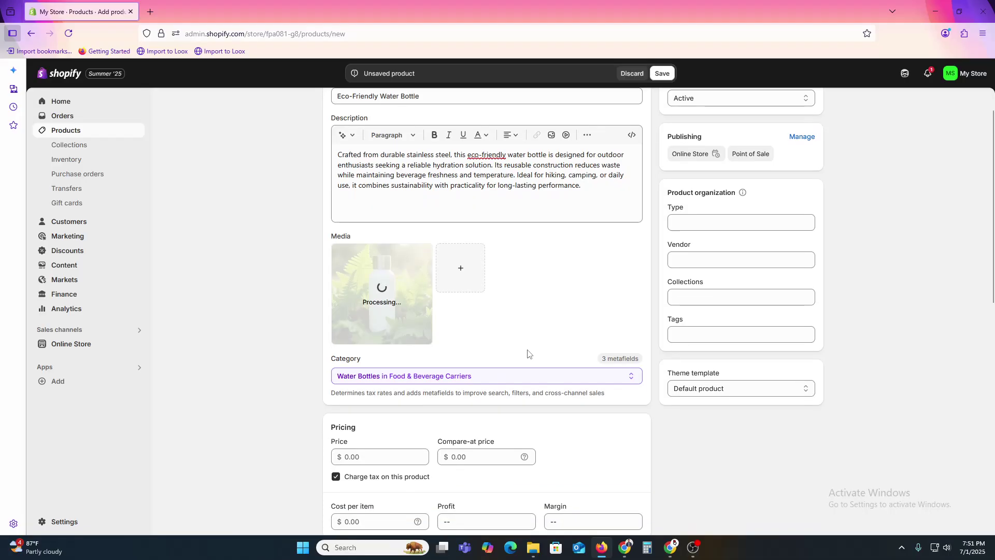
click(364, 456)
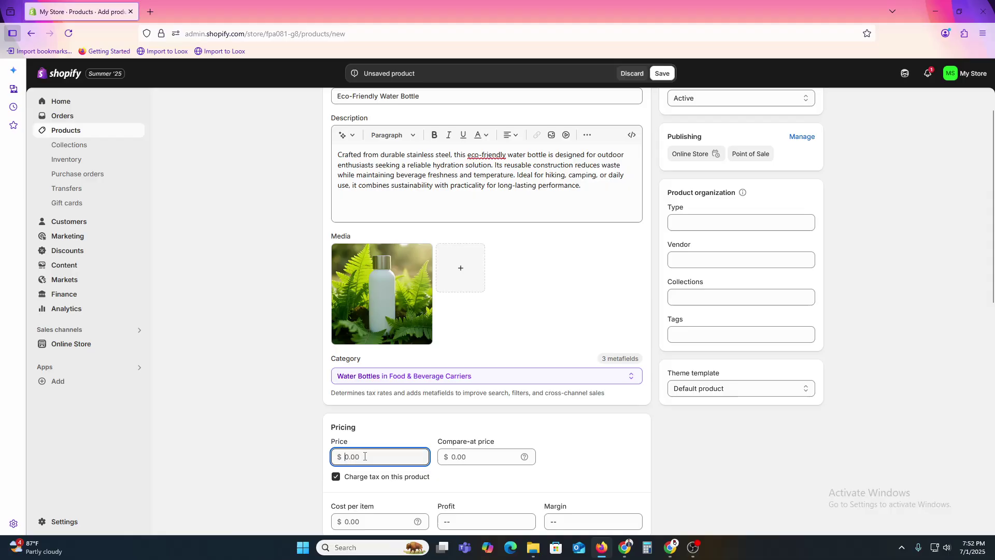
scroll(373, 459, down, 4)
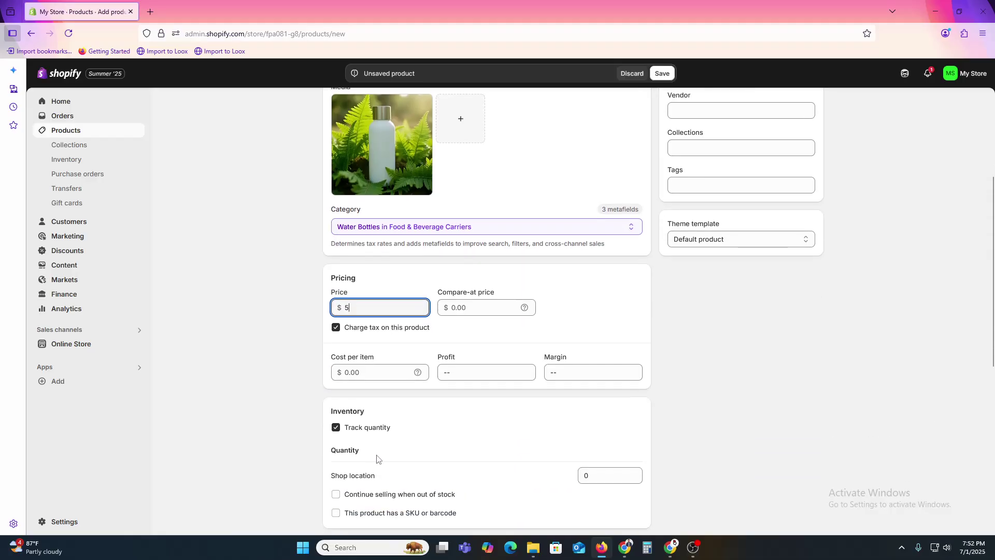
click(348, 382)
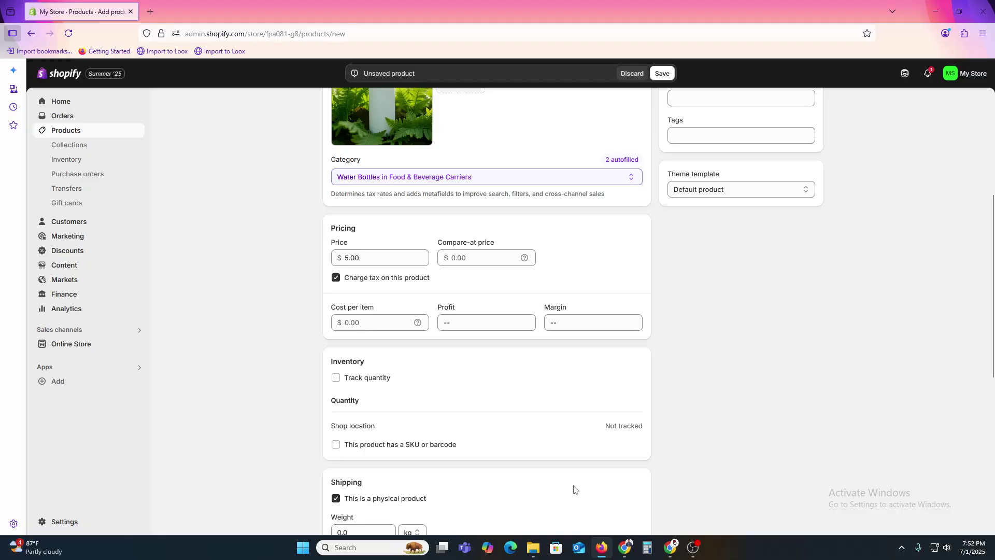
Step: Check the remaining product fields and save the new product
scroll(518, 466, down, 3)
scroll(739, 371, up, 6)
click(662, 73)
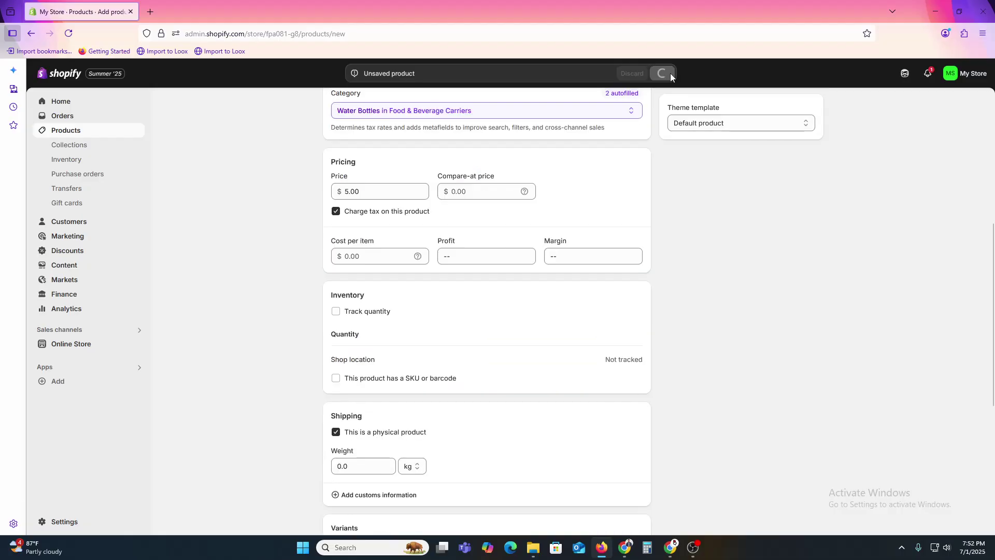
scroll(733, 326, up, 6)
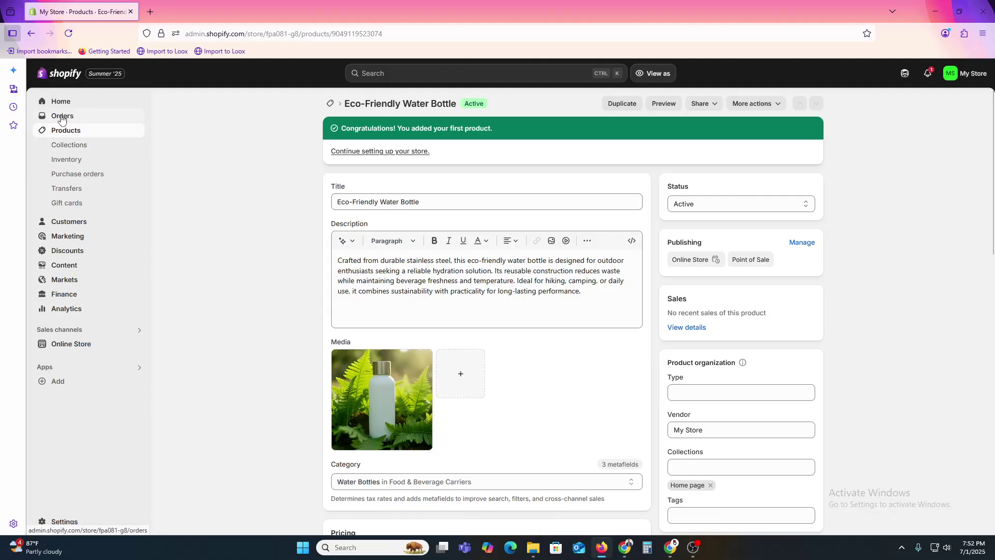
Step: Go to the product list and preview the Eco-Friendly Water Bottle page in the online store
click(63, 134)
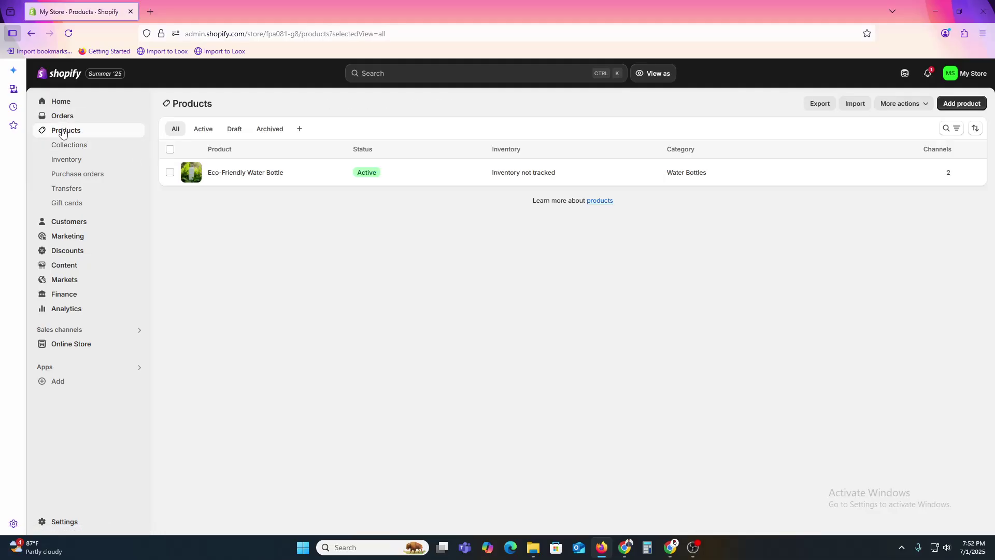
click(976, 173)
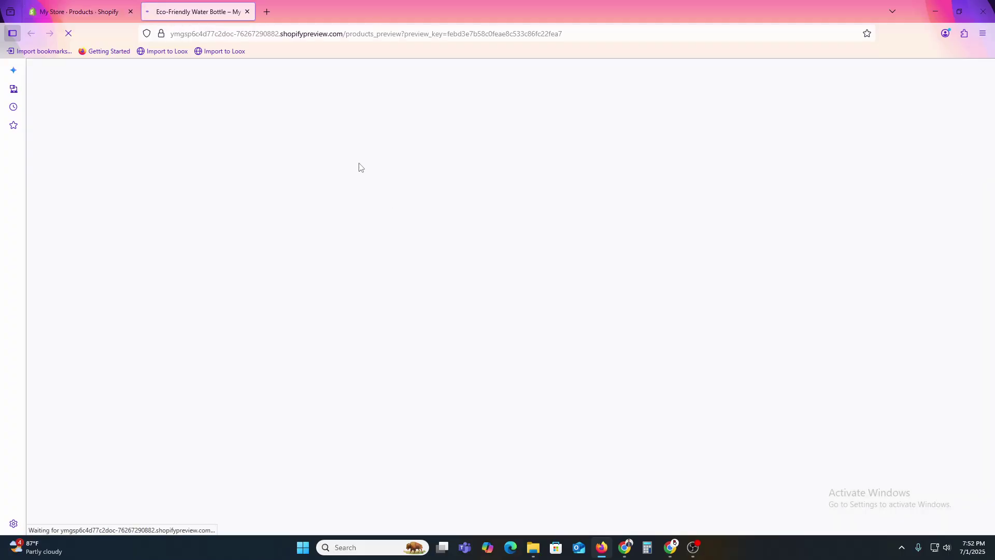
scroll(524, 269, down, 5)
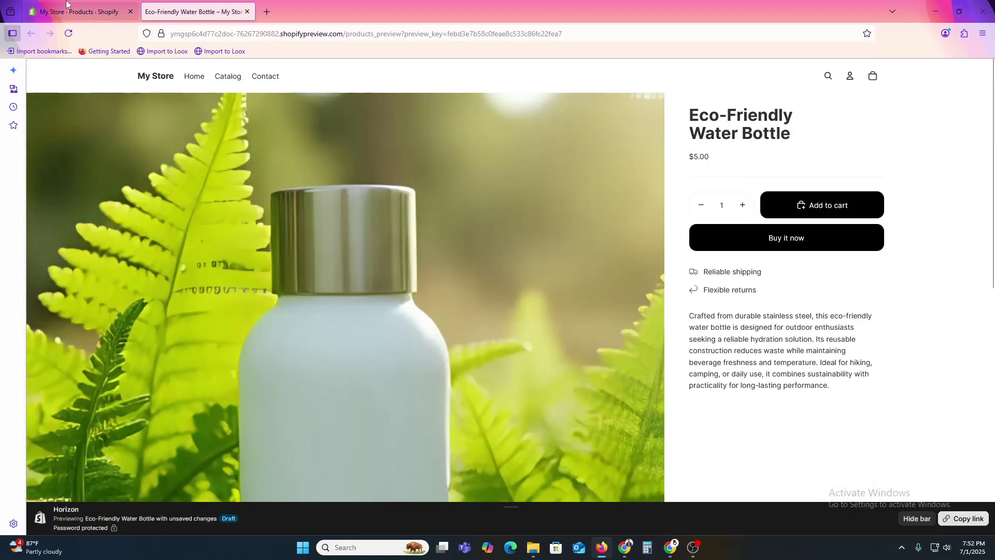
Step: Return to the Shopify admin tab, go to the online store's themes and open the current Horizon theme for customizing
click(66, 10)
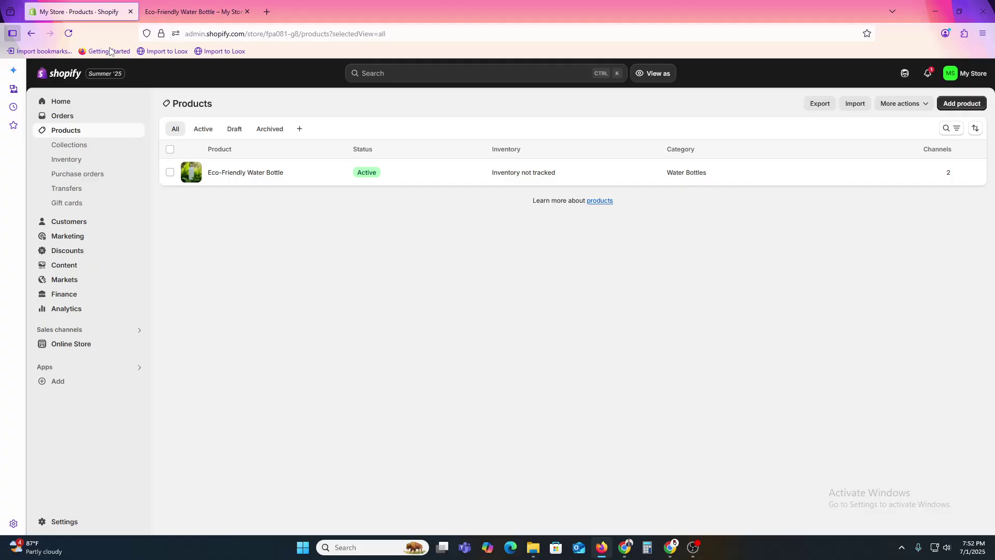
click(87, 344)
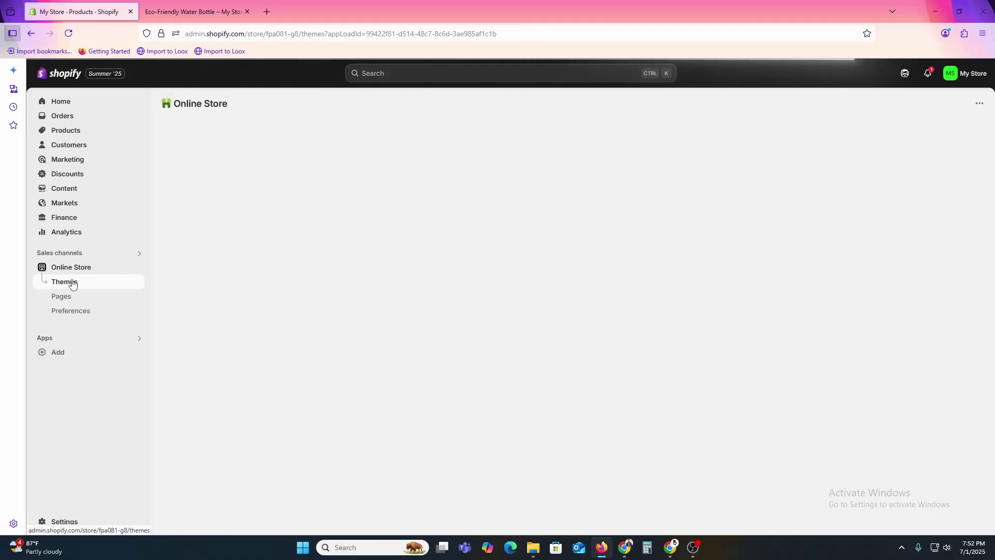
scroll(410, 323, down, 3)
scroll(409, 322, up, 3)
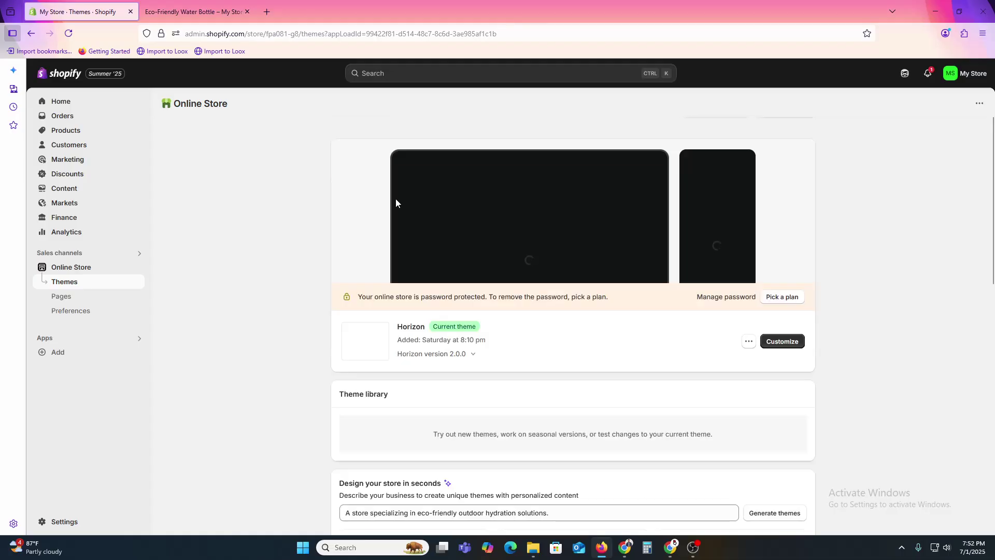
double_click(408, 328)
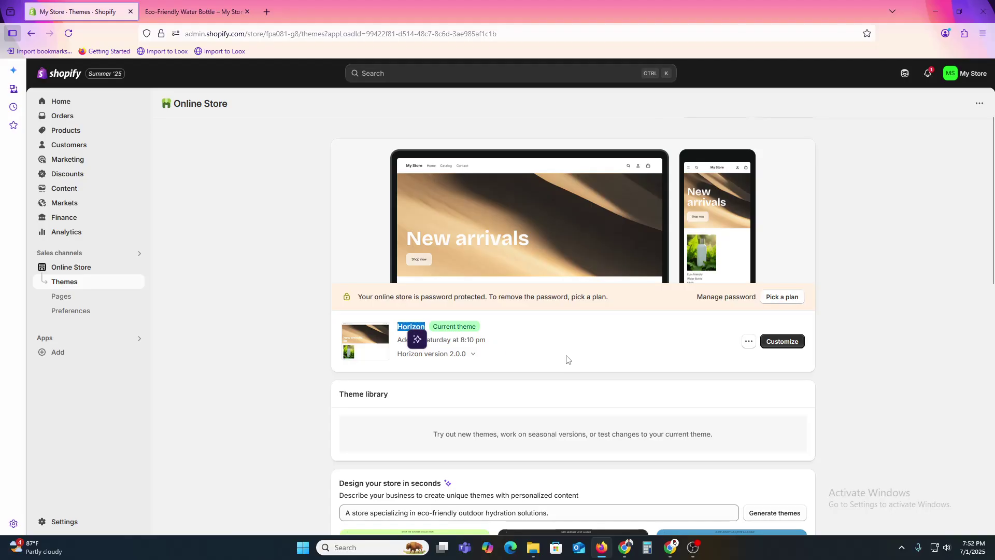
scroll(570, 364, down, 1)
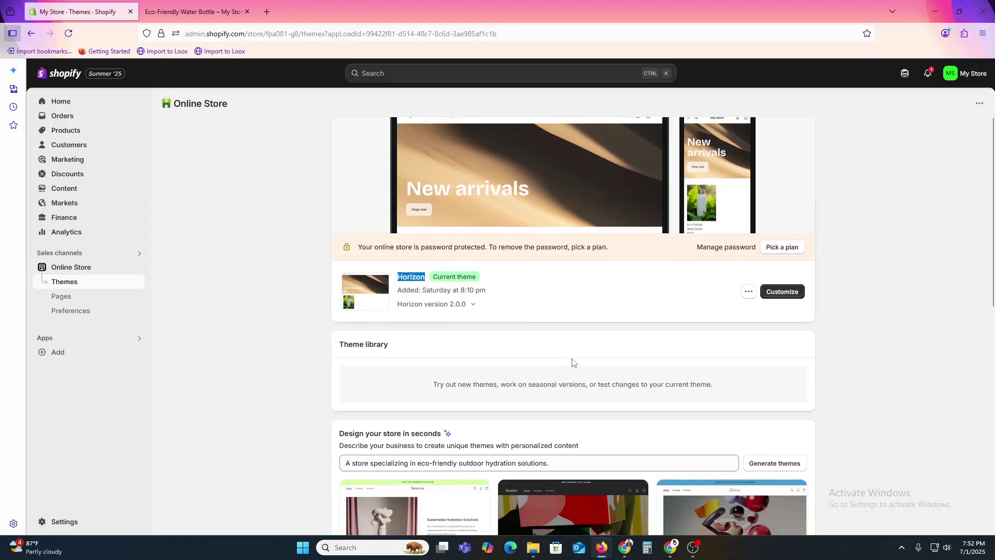
scroll(572, 362, down, 2)
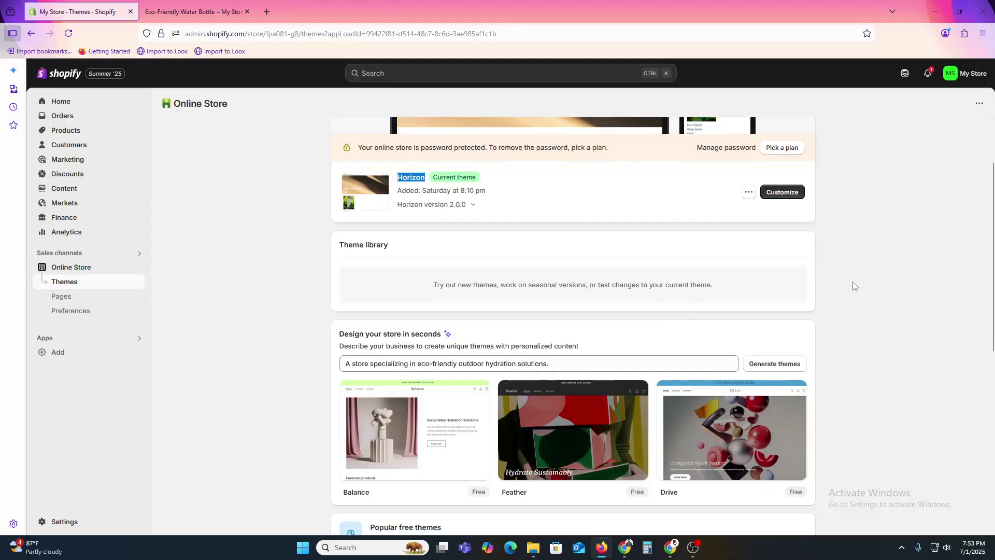
click(781, 192)
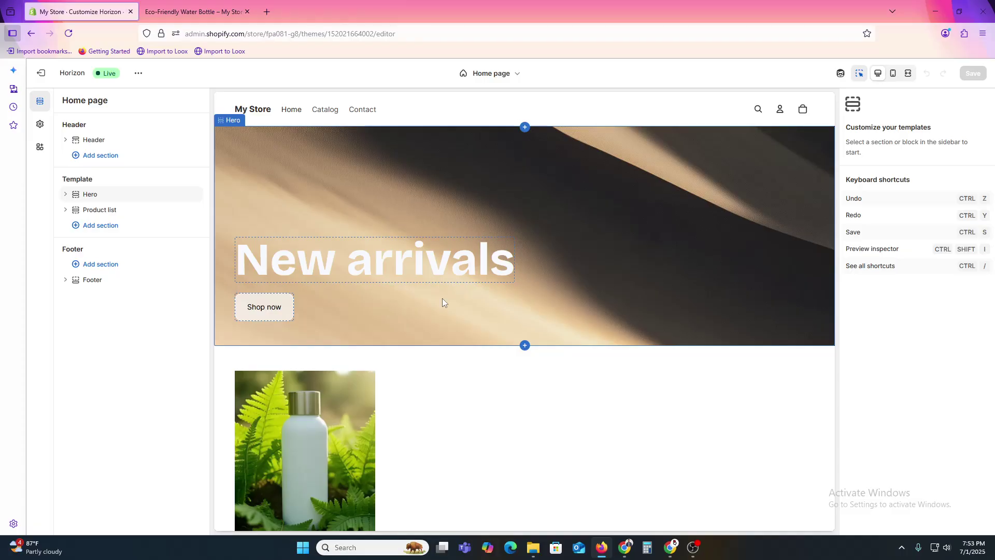
Step: Open the AI assistant in the theme editor and view the setup guide's "Customize your domain" task
click(841, 73)
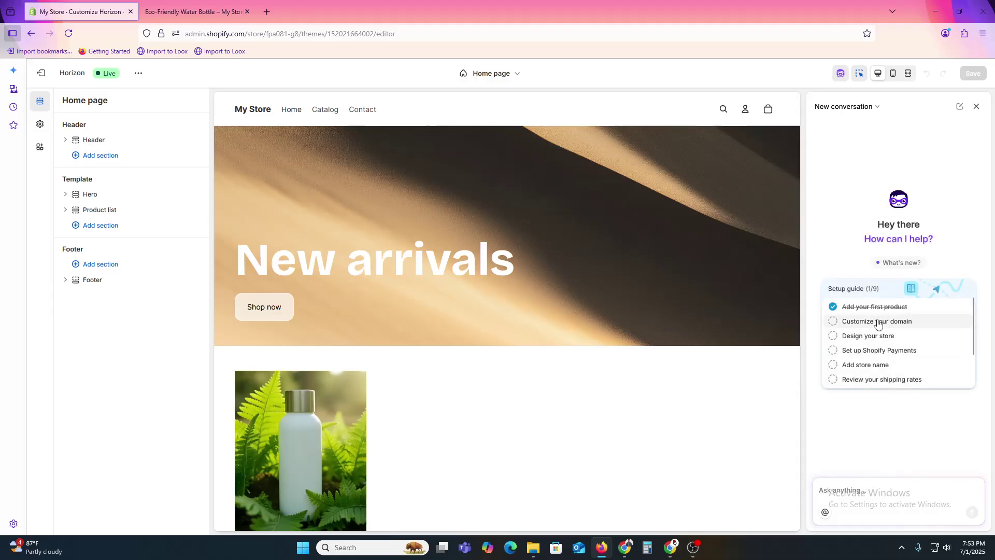
click(880, 322)
click(855, 505)
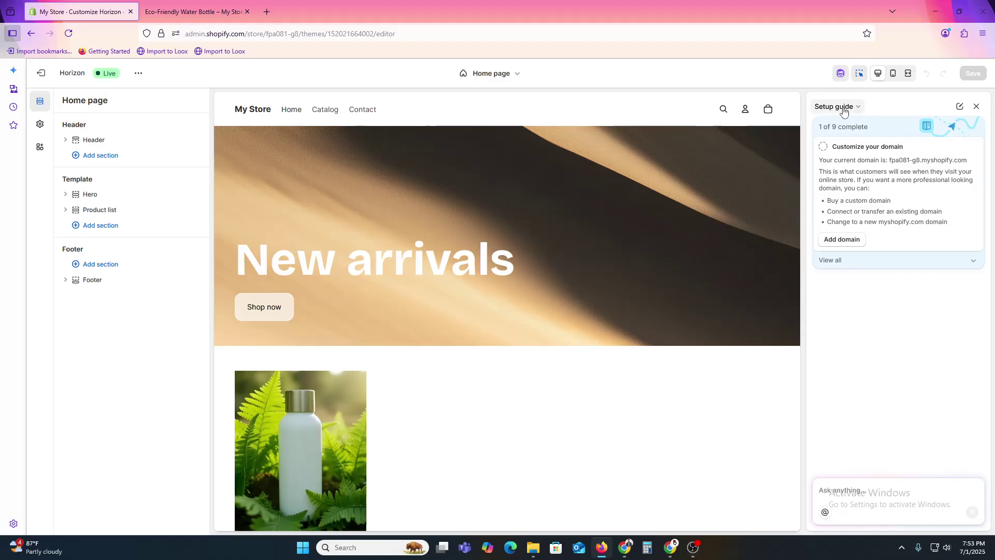
Step: Inspect the home page's Product list section settings and the options for its Products collection
scroll(544, 404, down, 4)
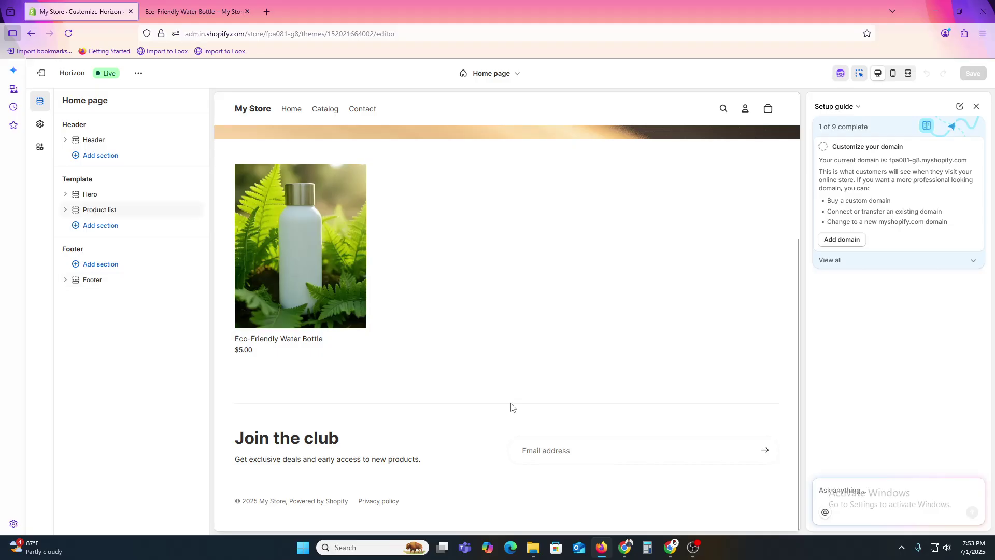
click(100, 209)
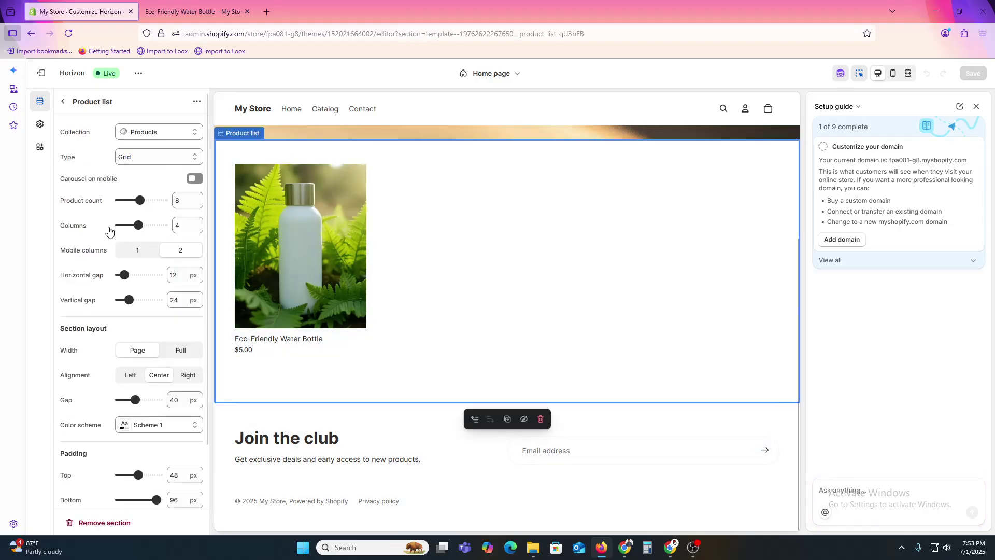
scroll(137, 197, down, 2)
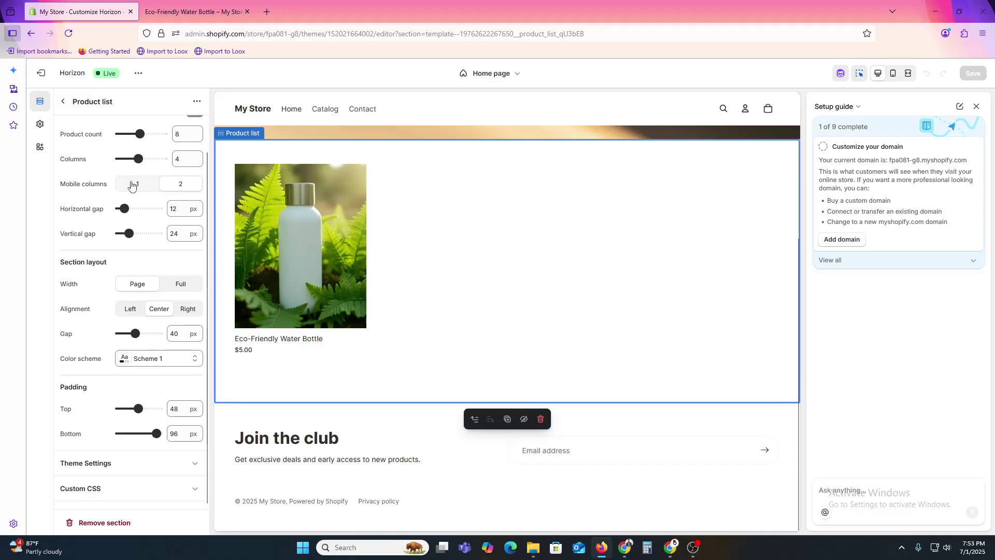
scroll(131, 185, up, 2)
click(159, 132)
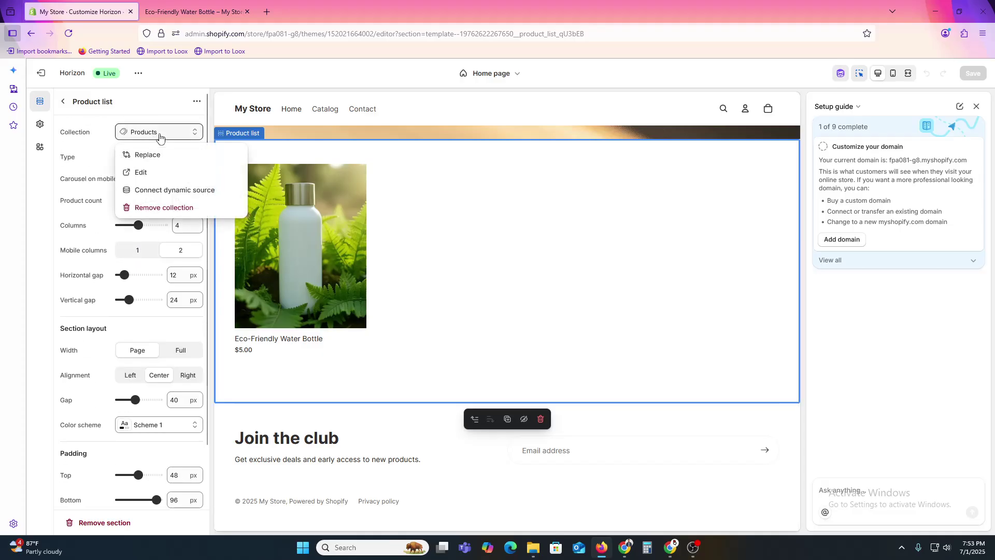
click(636, 293)
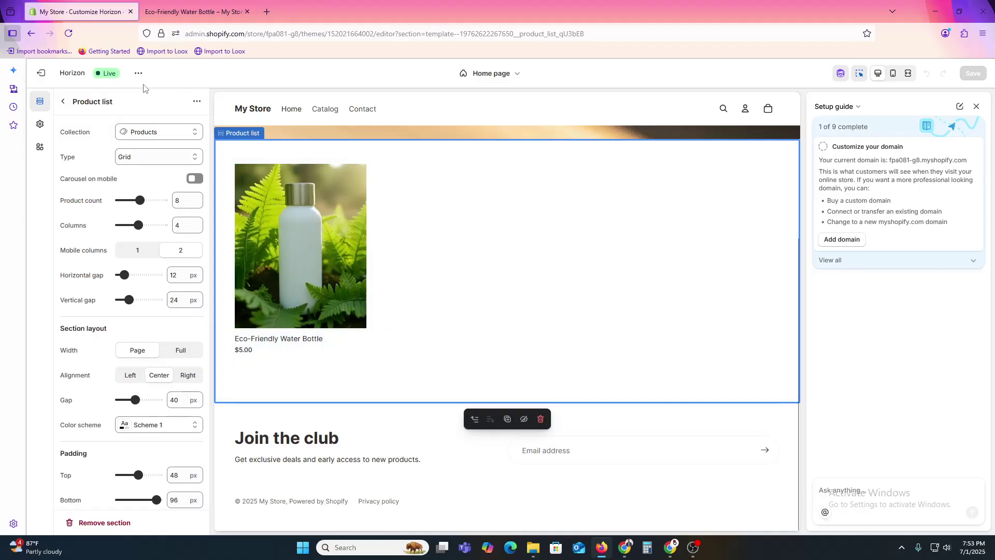
Step: Exit the theme editor and open the privacy policy from the store's Policies settings
click(41, 73)
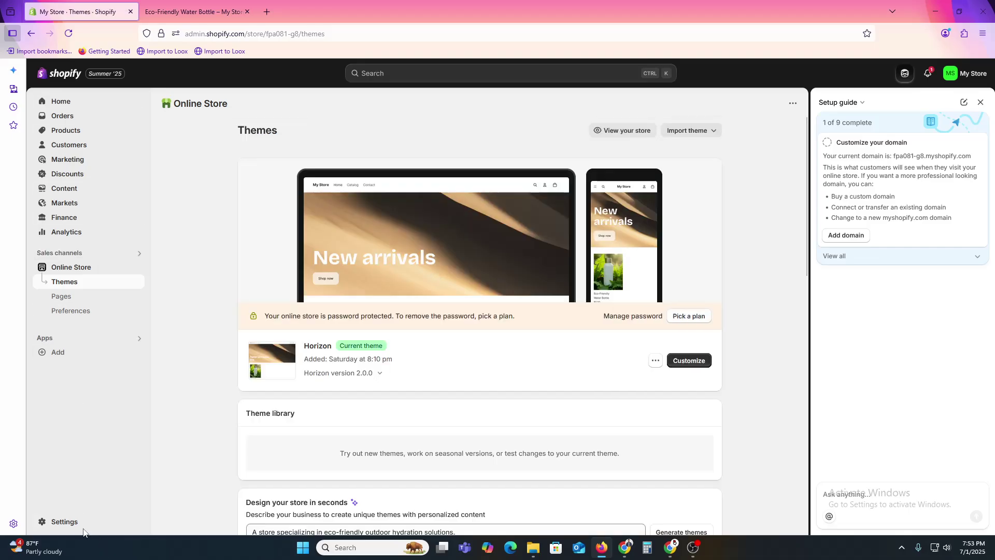
click(70, 520)
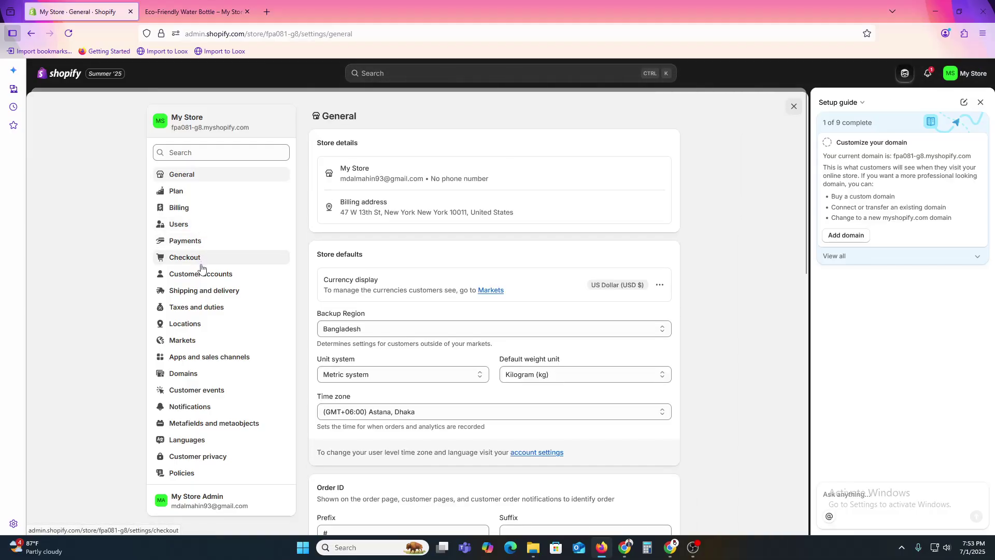
click(181, 472)
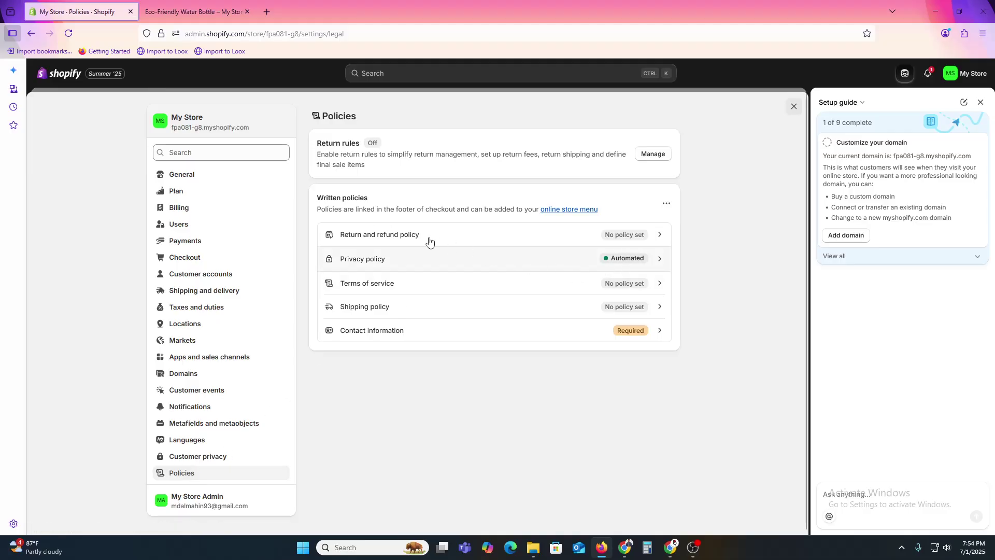
click(417, 264)
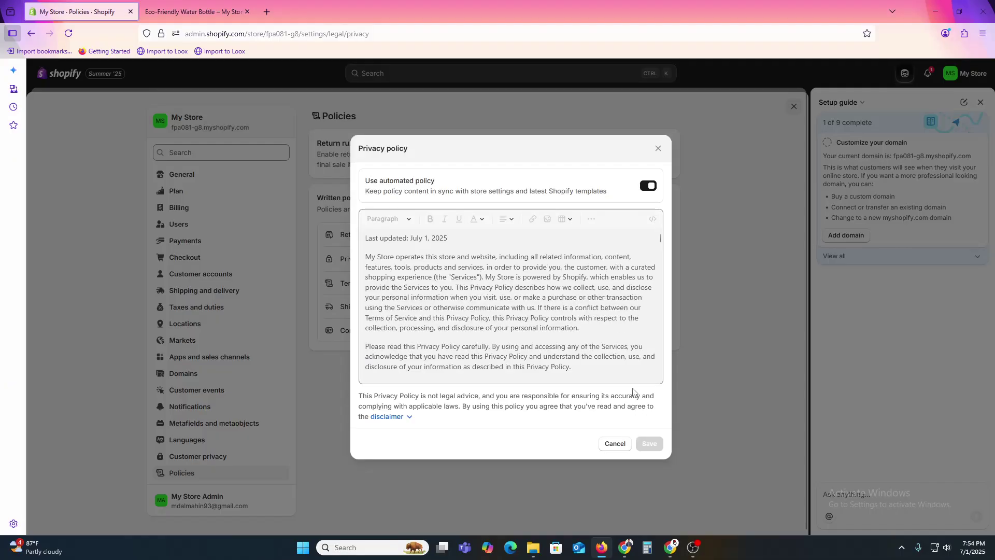
Step: Read through the privacy policy, turn off the automated policy and save it
scroll(425, 303, down, 10)
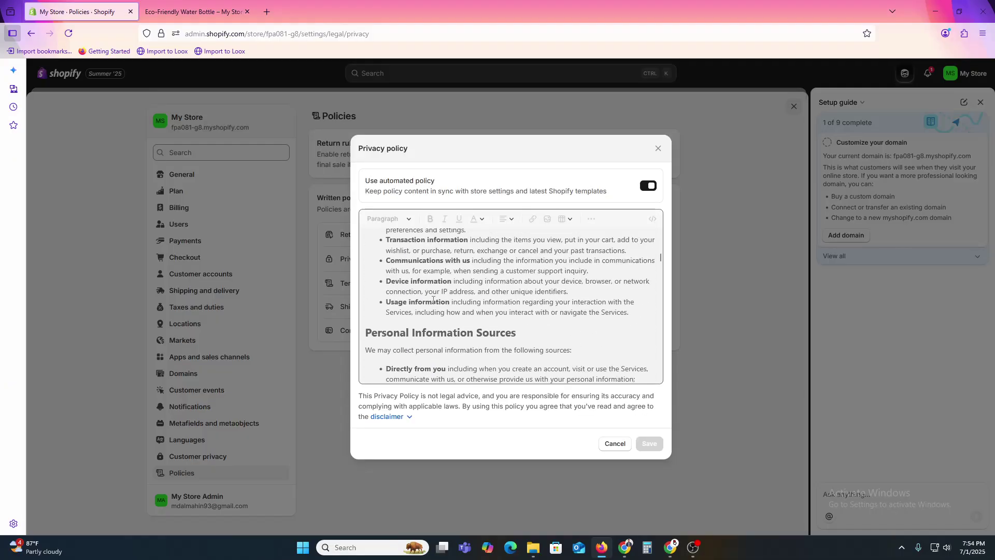
scroll(435, 301, down, 20)
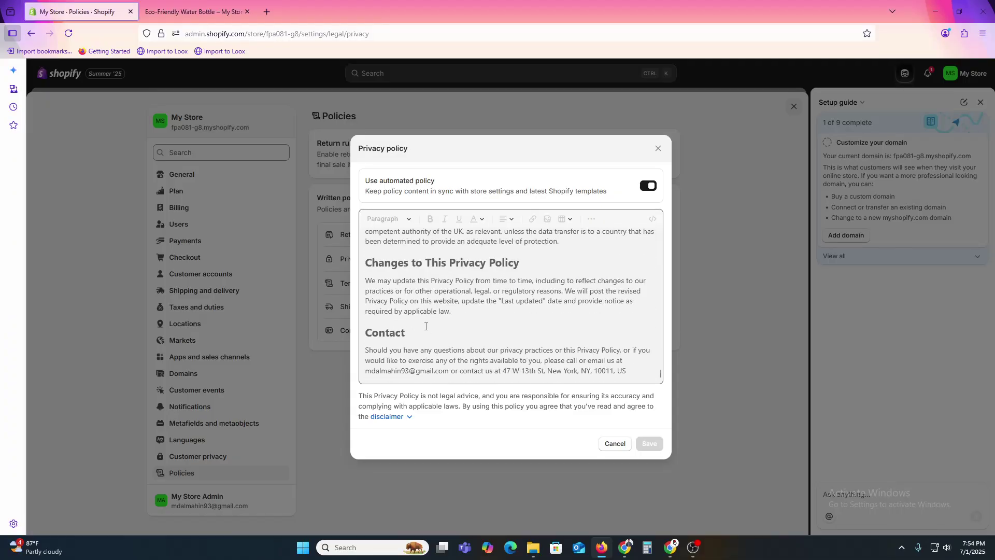
scroll(442, 320, up, 5)
click(648, 185)
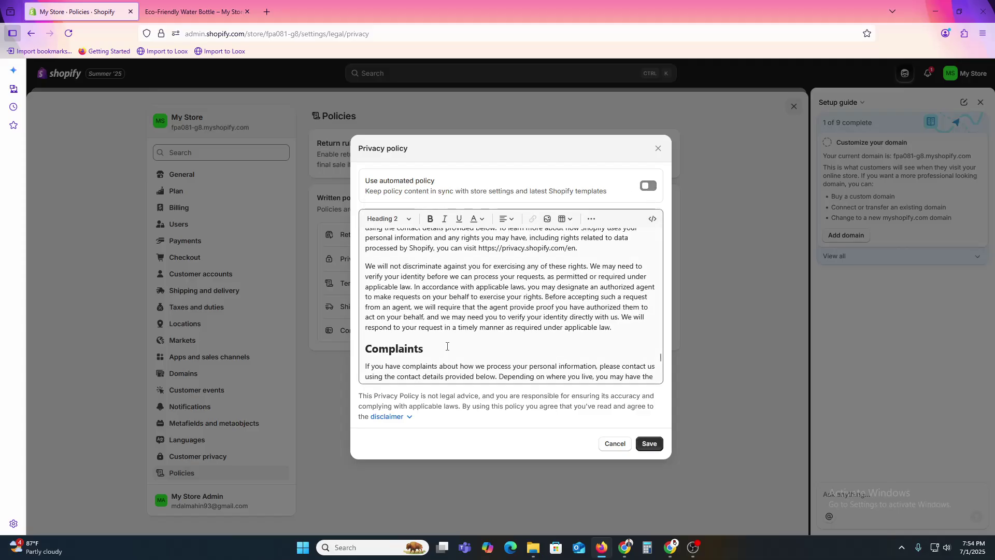
scroll(447, 346, down, 5)
click(650, 444)
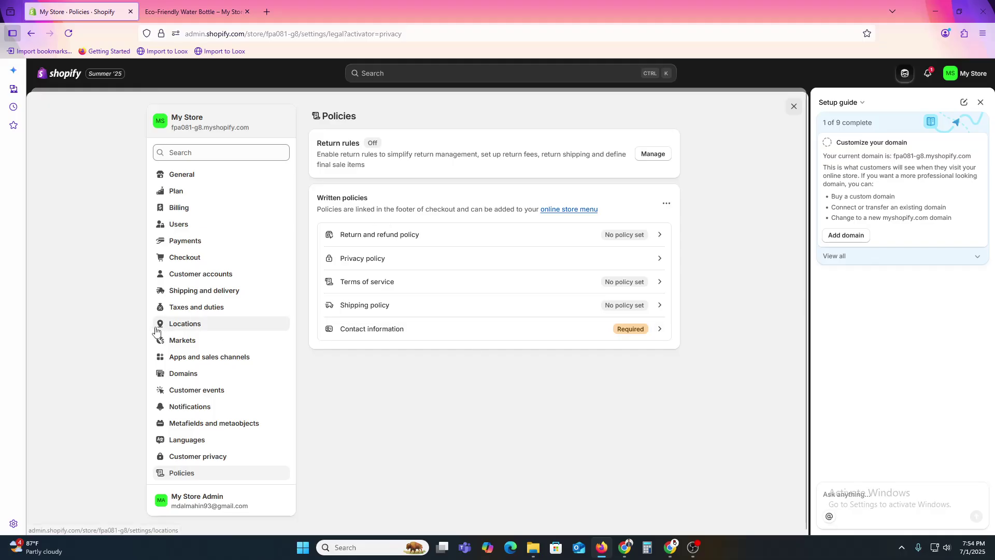
Step: Go from the Apps and sales channels settings to the Shopify App Store and search for "chatgpt"
click(235, 357)
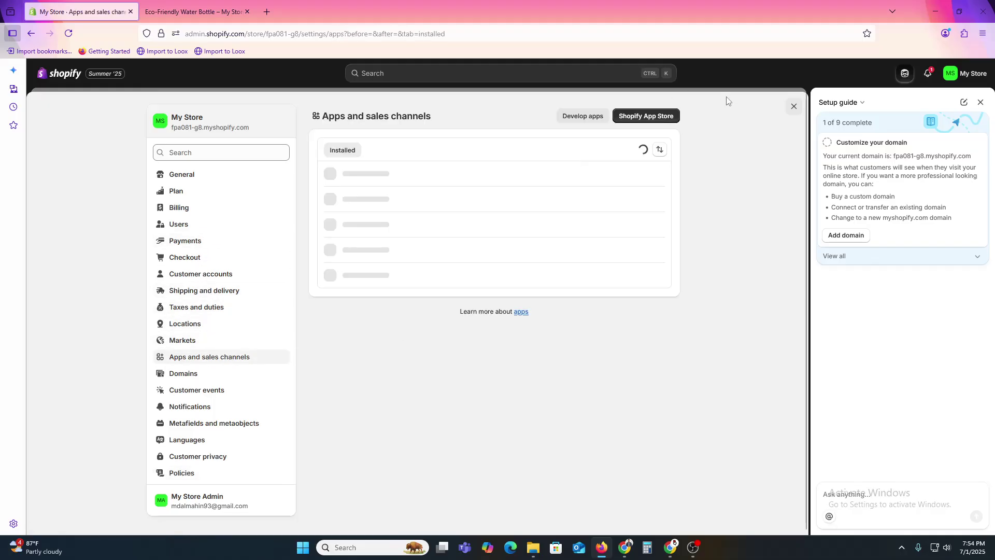
click(646, 113)
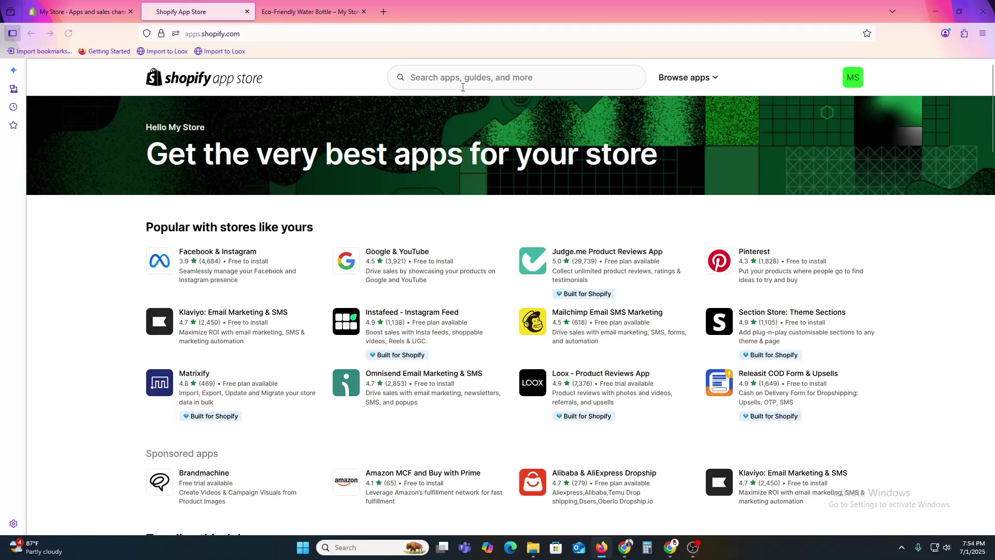
click(513, 77)
text(chatgpt)
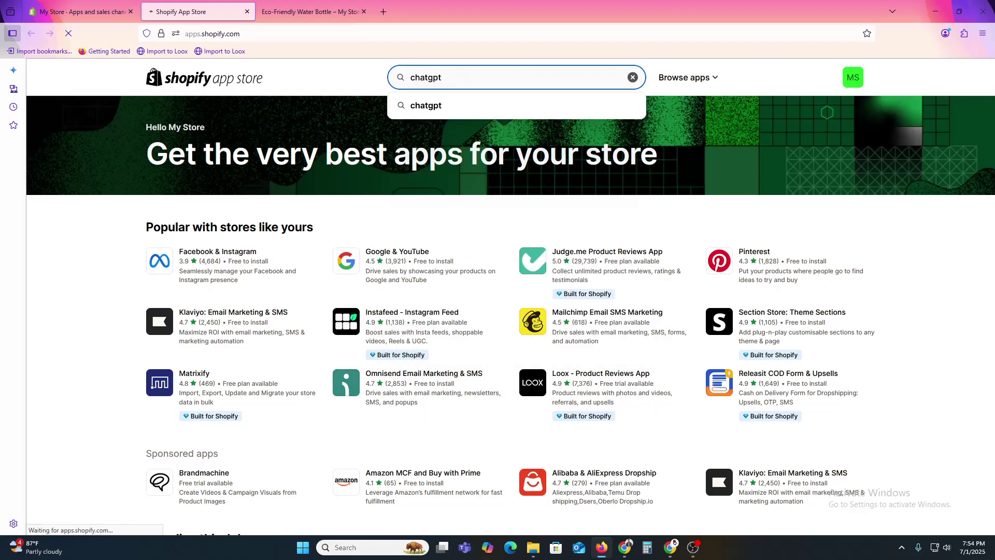
key(Return)
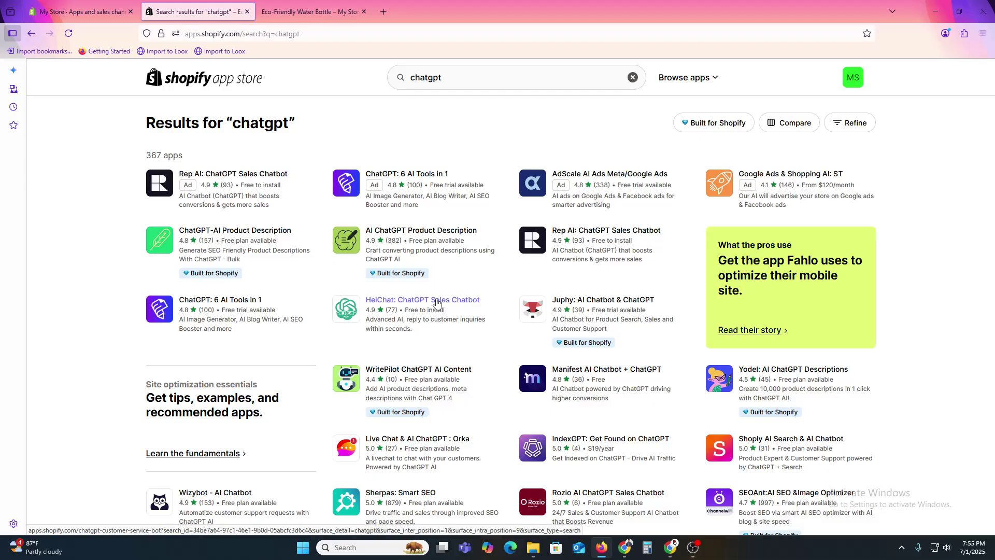
Step: Return to the Shopify admin's Themes page, close the assistant and find the "Design your store in seconds" section
click(77, 12)
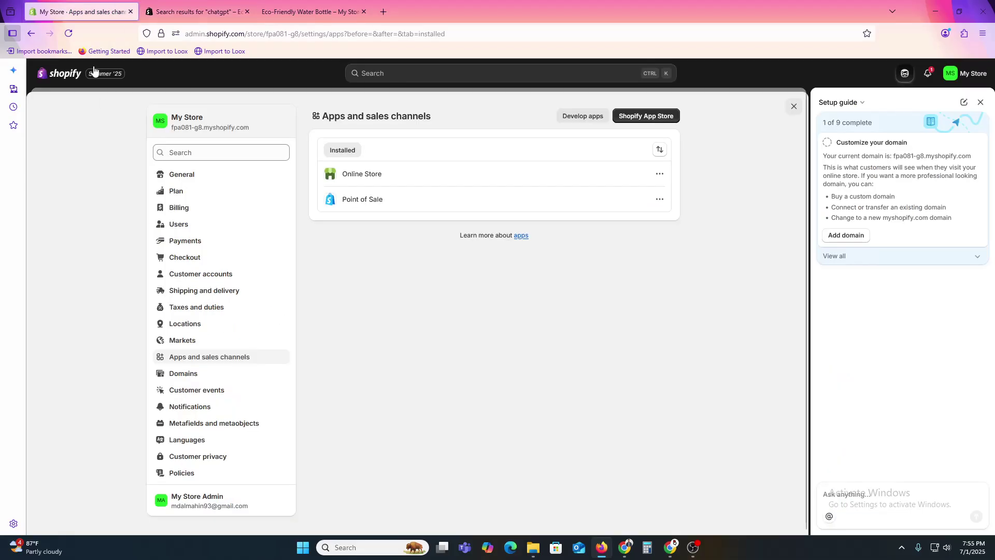
key(Escape)
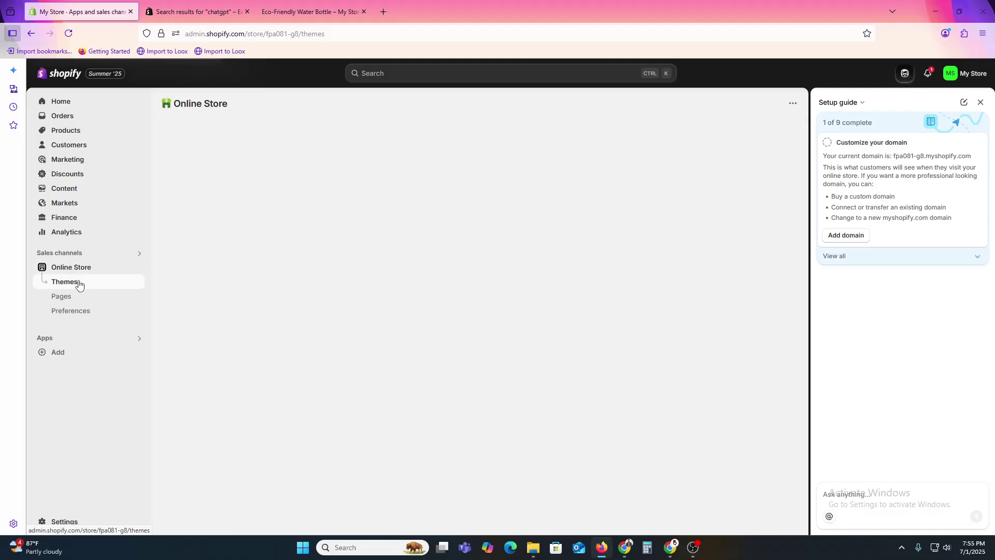
click(980, 102)
scroll(347, 346, down, 4)
scroll(347, 346, down, 4)
scroll(357, 351, up, 5)
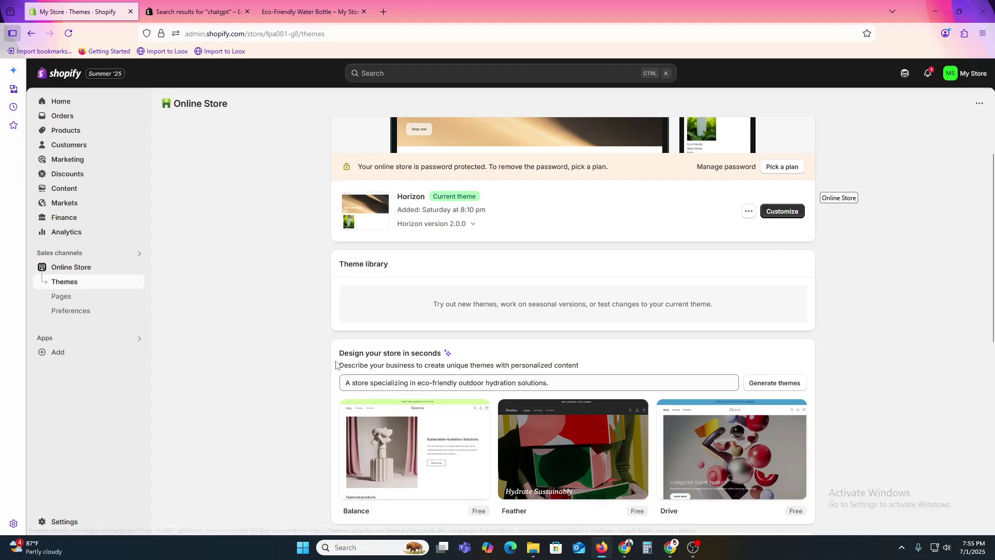
Step: Generate AI themes from the existing eco-friendly outdoor hydration description, and regenerate them for a new set
drag(368, 357, 429, 354)
click(439, 384)
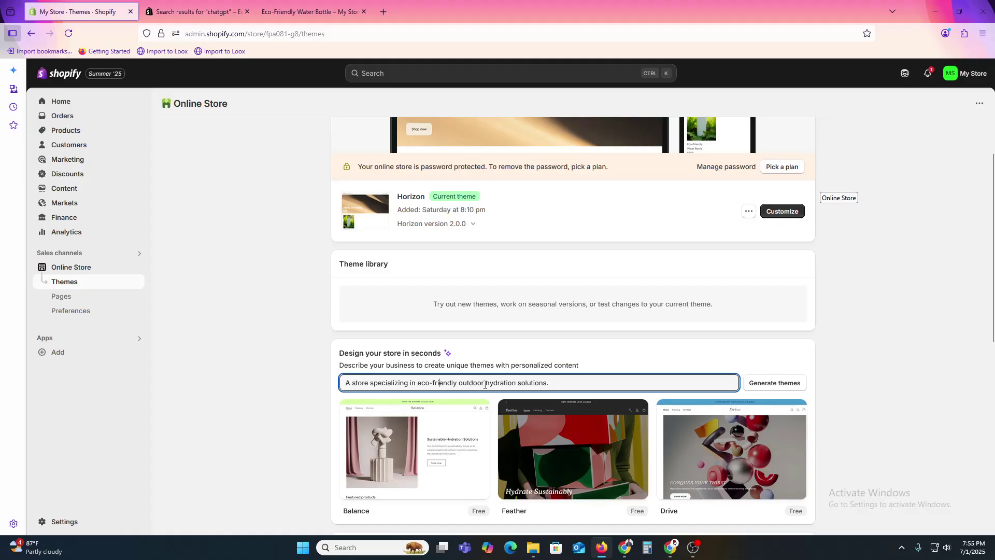
click(774, 384)
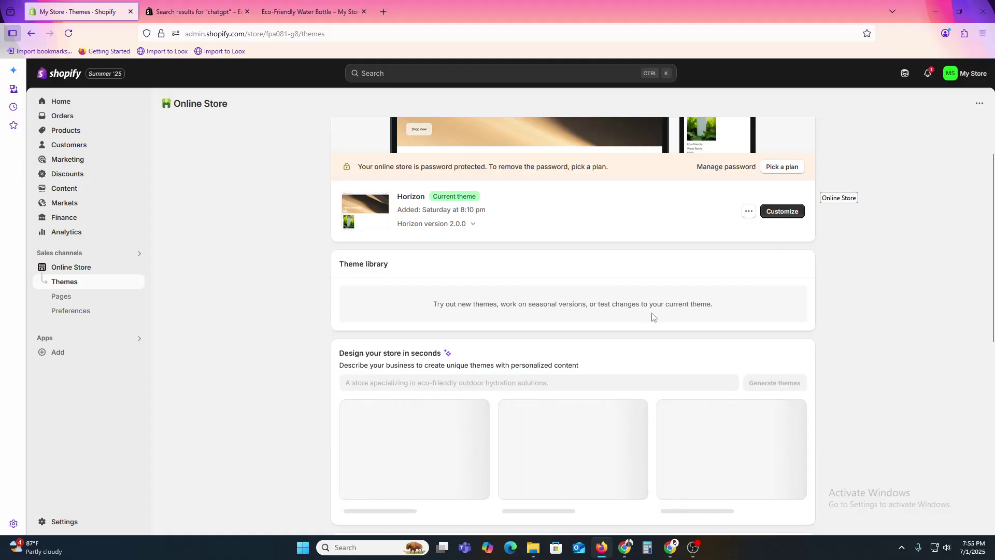
scroll(445, 392, down, 2)
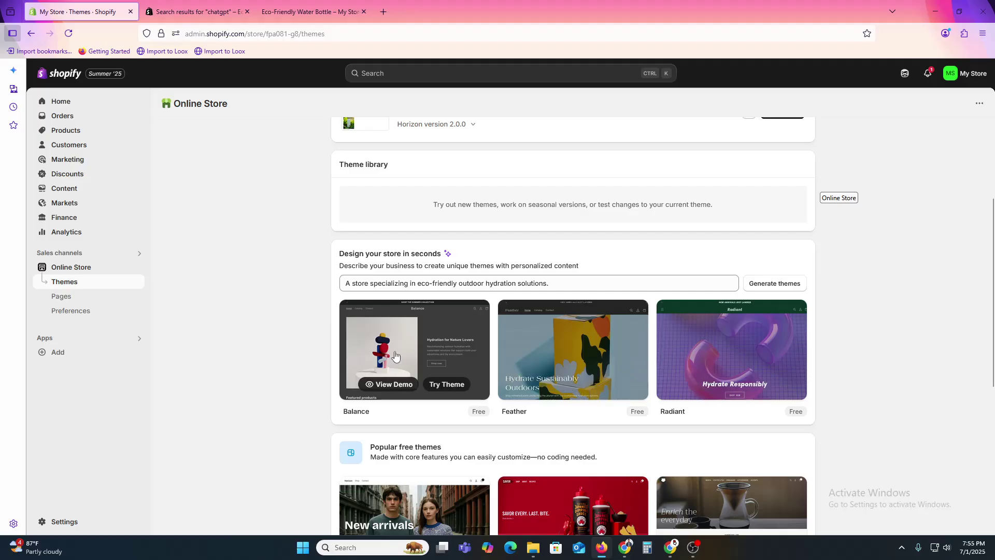
click(777, 284)
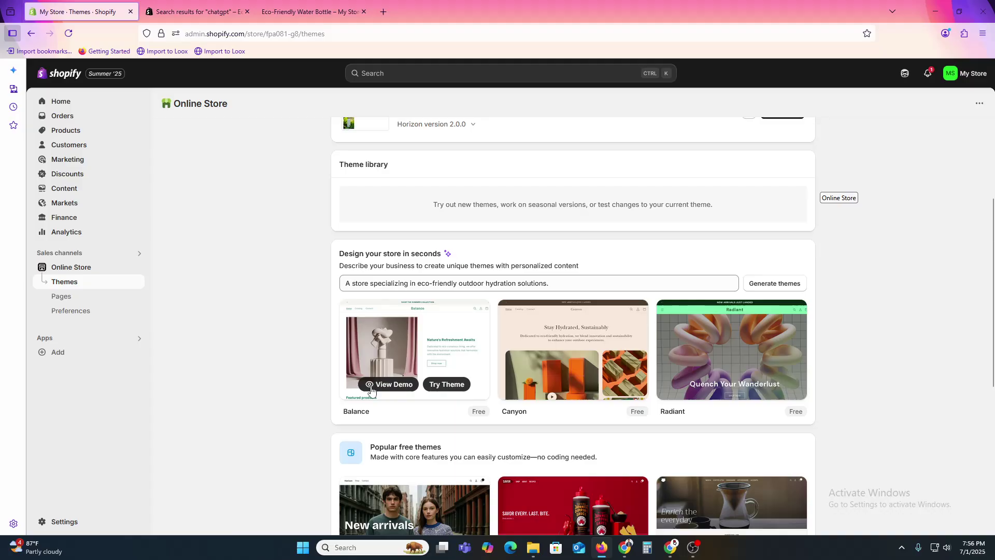
Step: Add the generated Balance theme to the theme library and publish it in place of Horizon
click(448, 386)
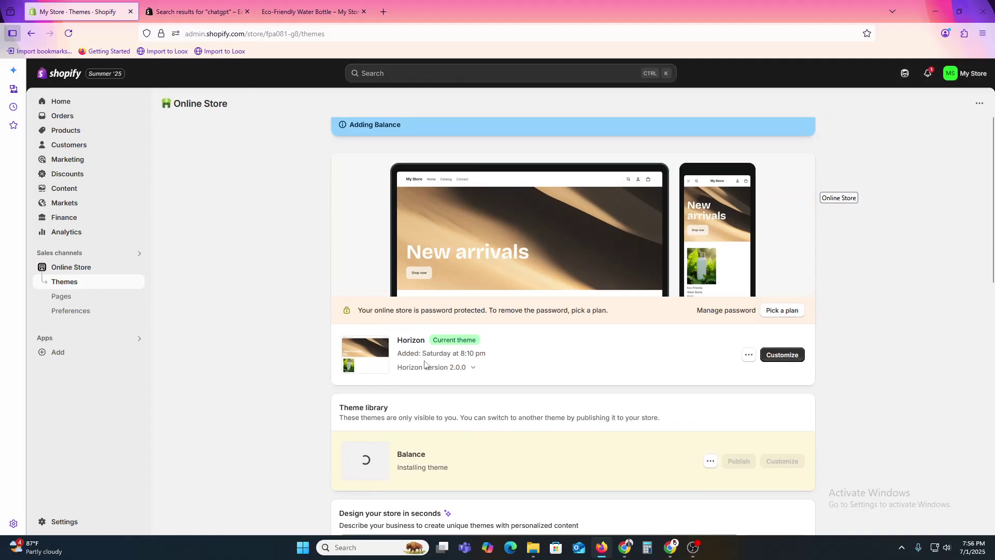
triple_click(413, 467)
click(436, 470)
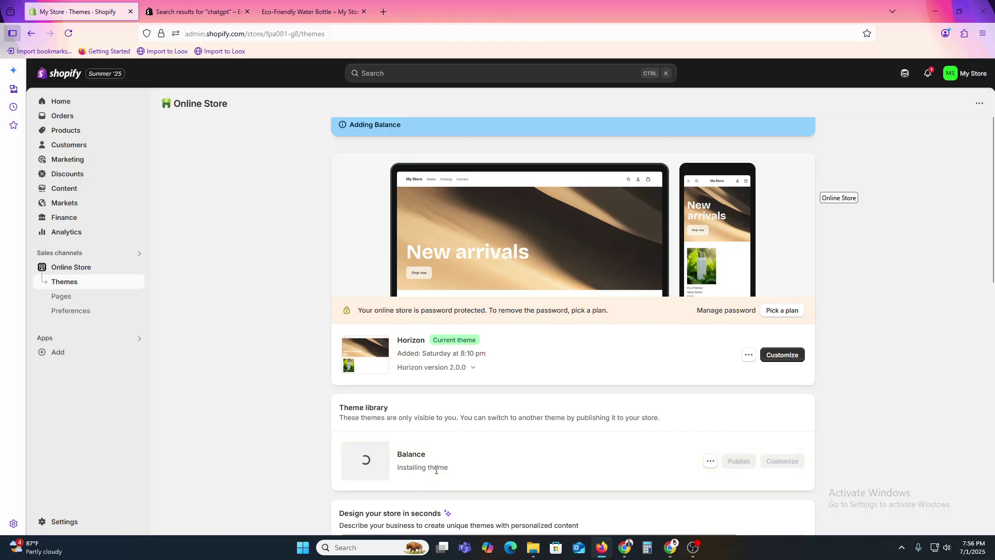
triple_click(441, 470)
click(439, 468)
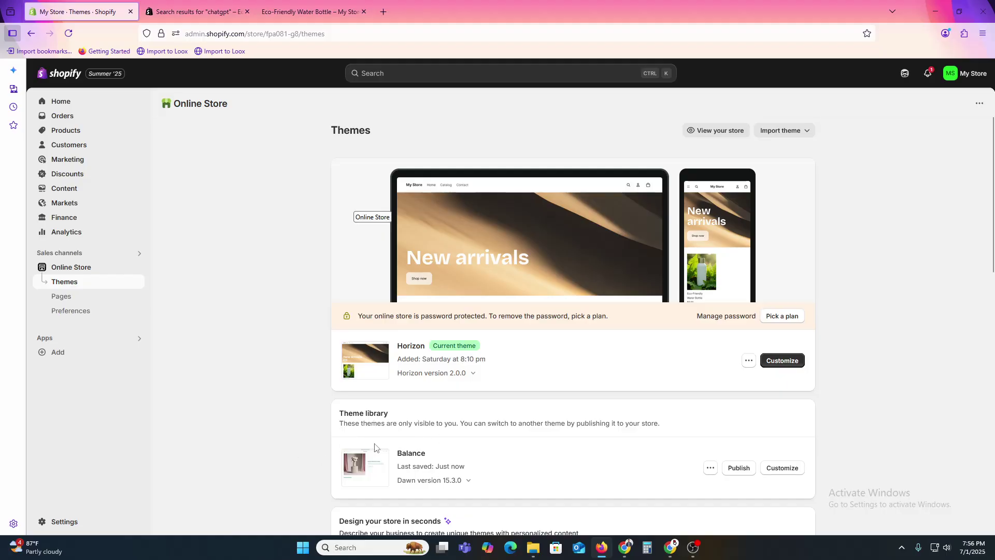
click(739, 468)
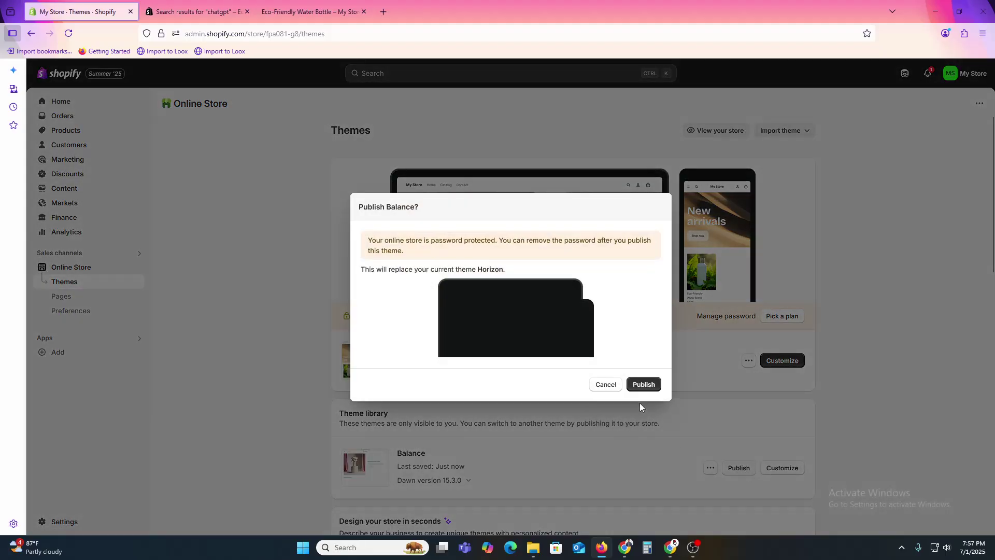
click(644, 384)
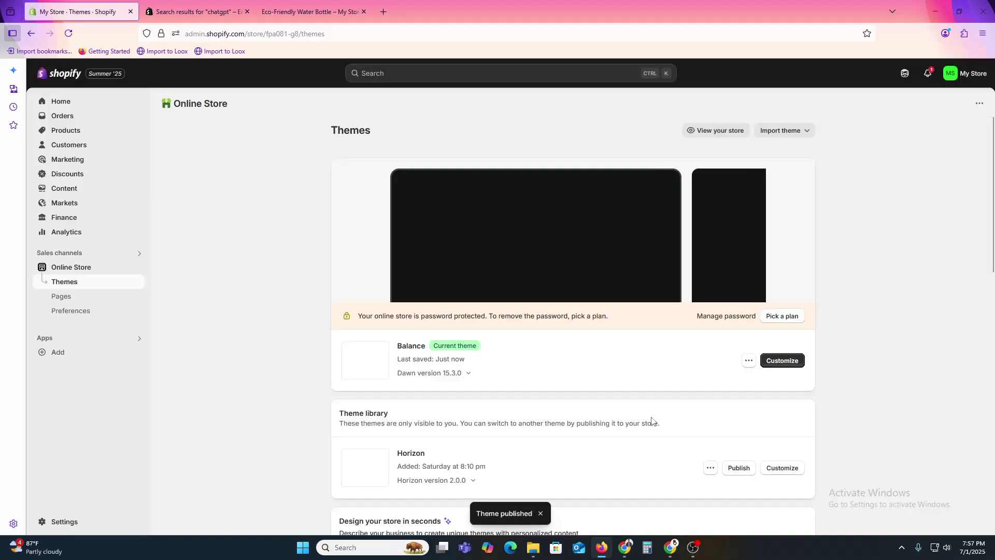
Step: View the online store with the Balance theme and look through the home page's featured products and About us sections
click(748, 362)
click(678, 382)
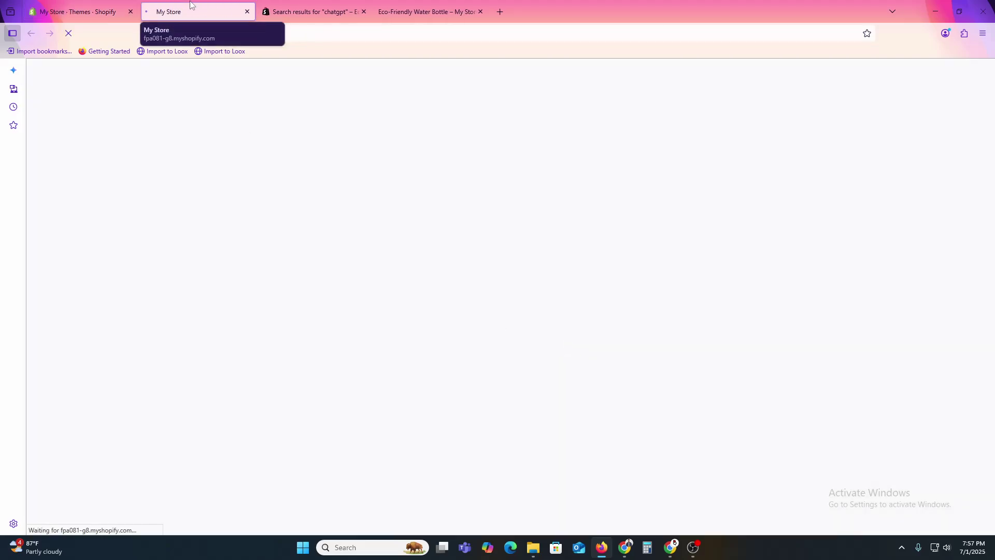
scroll(396, 238, down, 4)
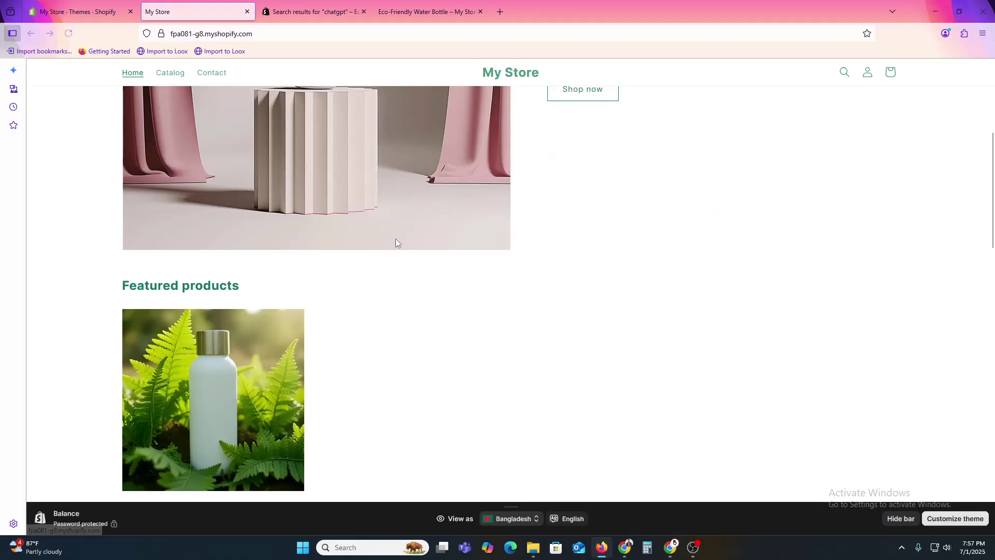
scroll(353, 262, down, 5)
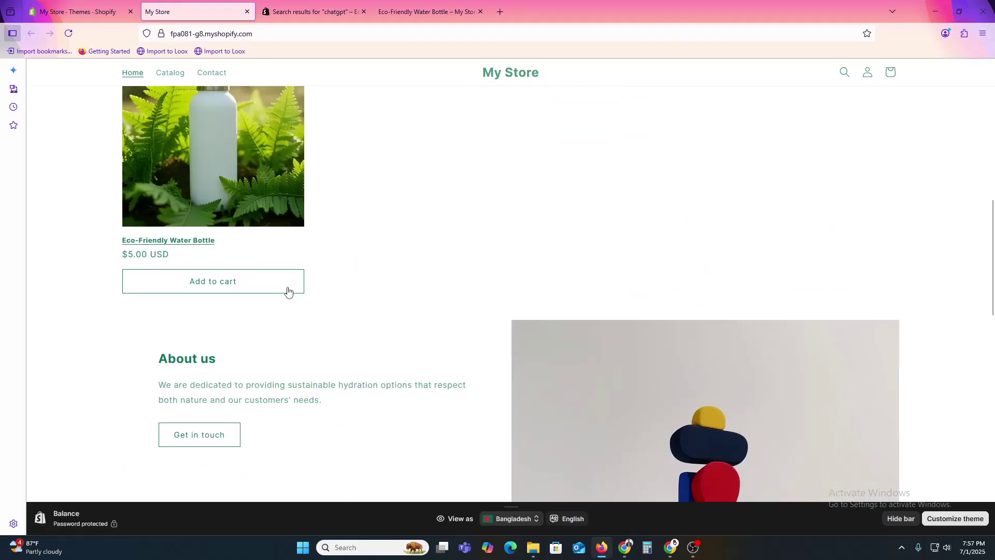
Step: Open the Eco-Friendly Water Bottle from the featured products and review its product page
click(221, 196)
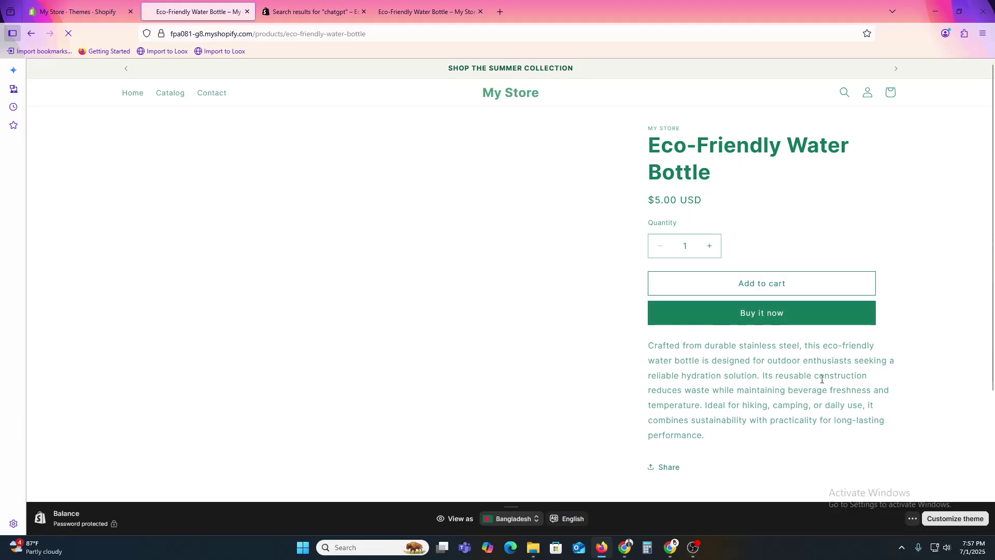
scroll(816, 381, down, 2)
scroll(816, 379, down, 1)
scroll(741, 327, up, 4)
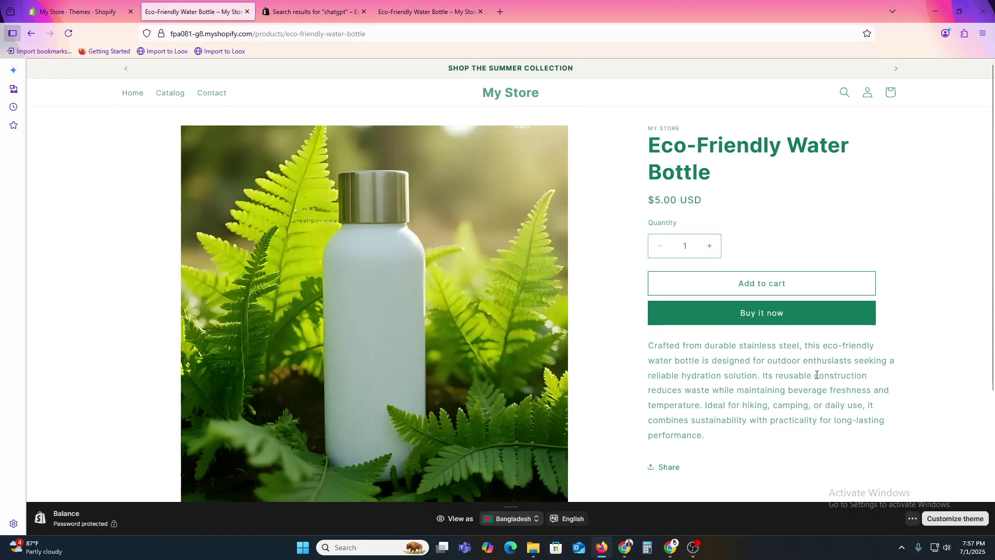